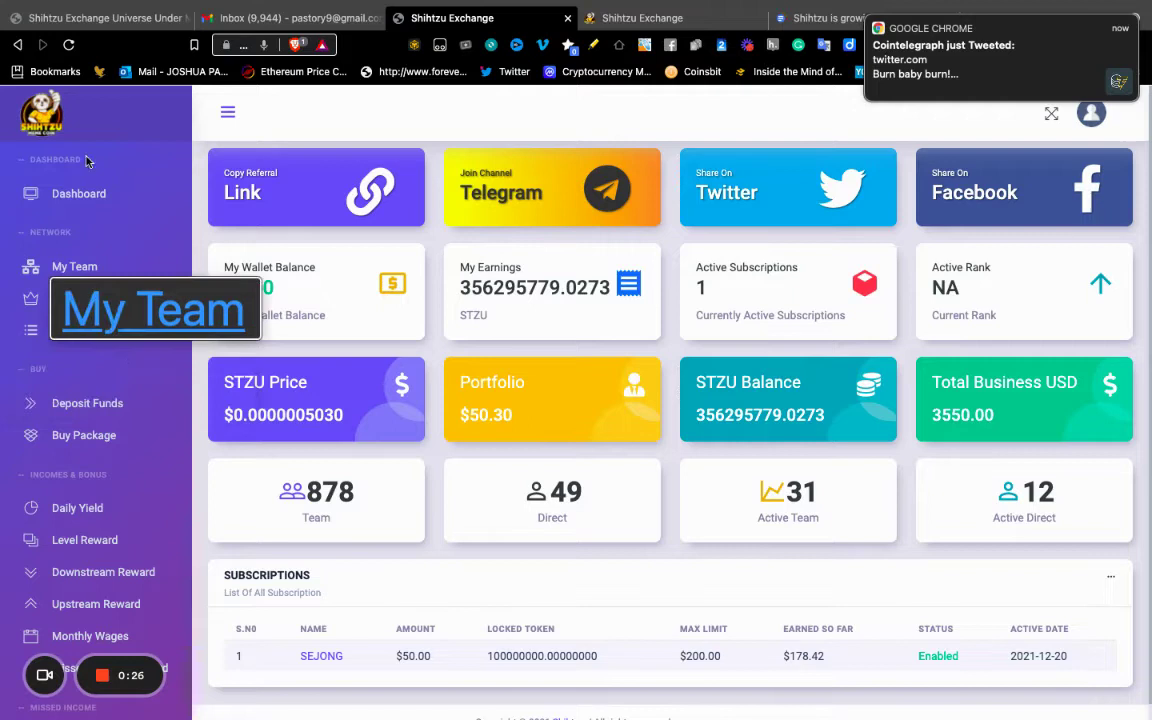
Step: Go to the Withdraw page from the sidebar and pick TRC20_USDT as the withdrawal coin
scroll(158, 580, down, 1)
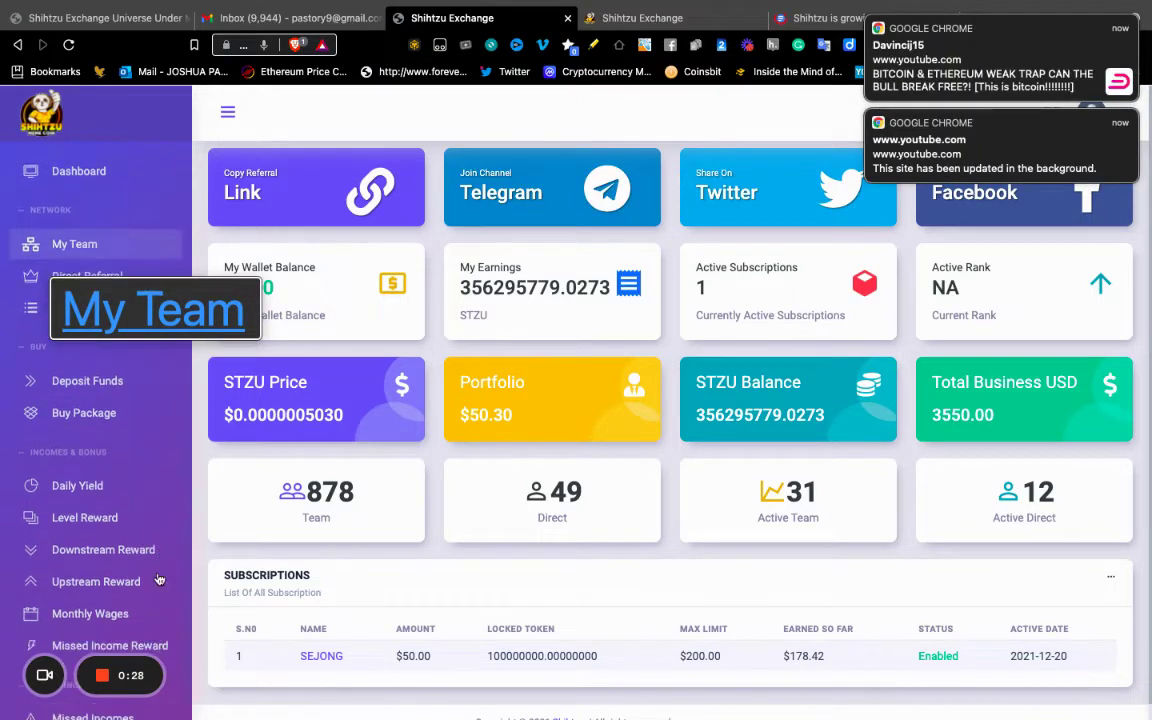
scroll(157, 640, down, 2)
scroll(120, 660, down, 3)
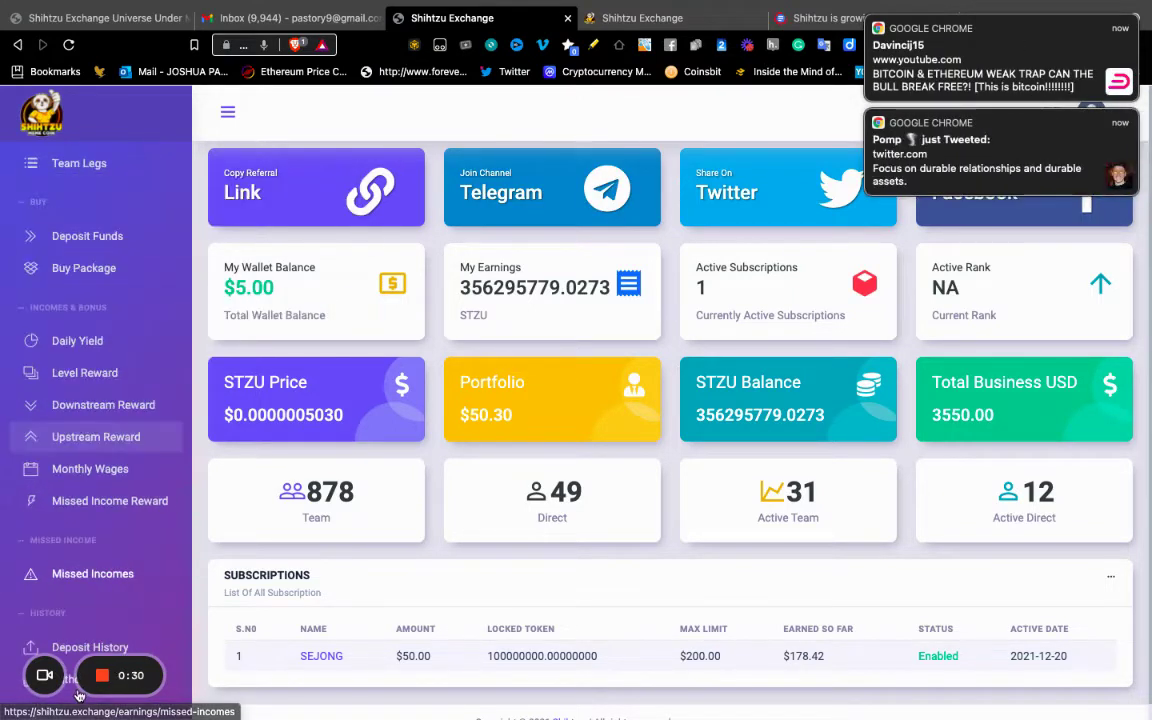
scroll(80, 695, down, 1)
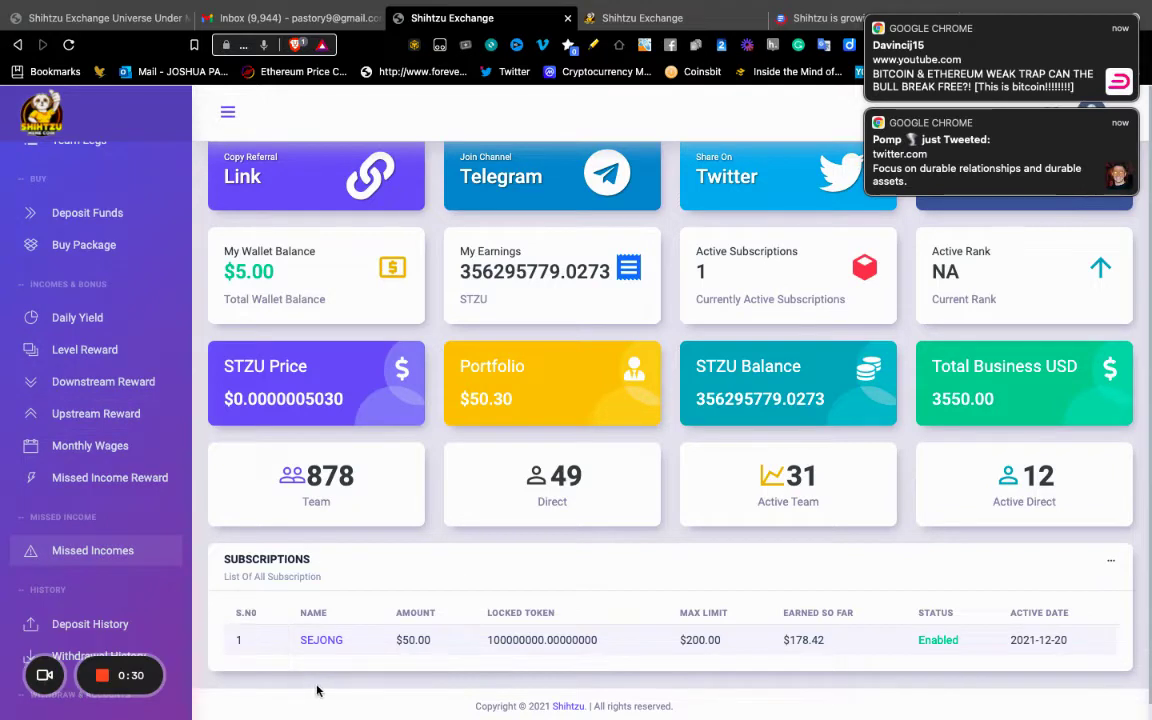
scroll(100, 470, down, 3)
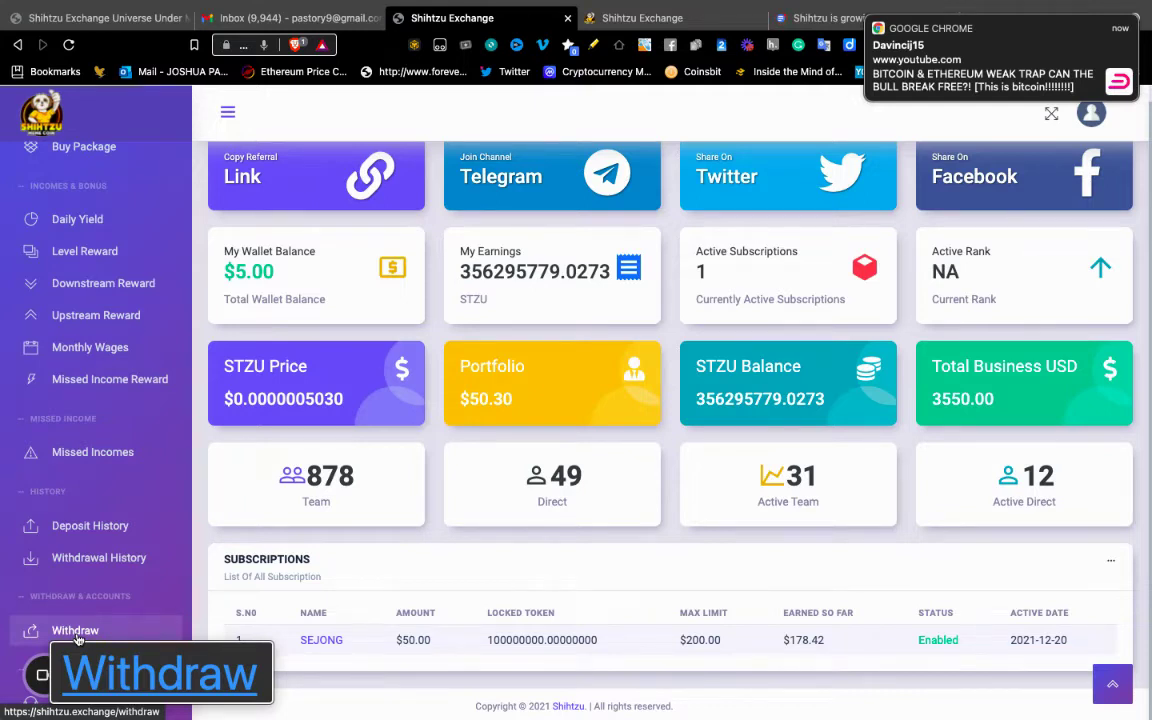
click(76, 634)
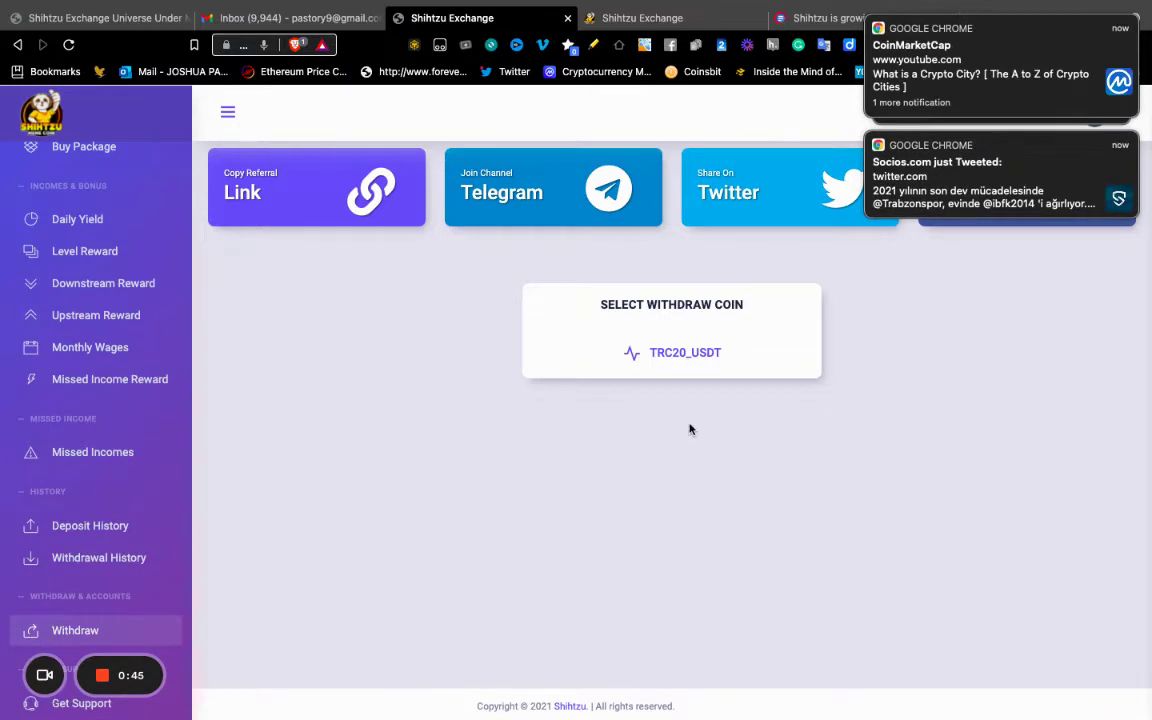
click(872, 19)
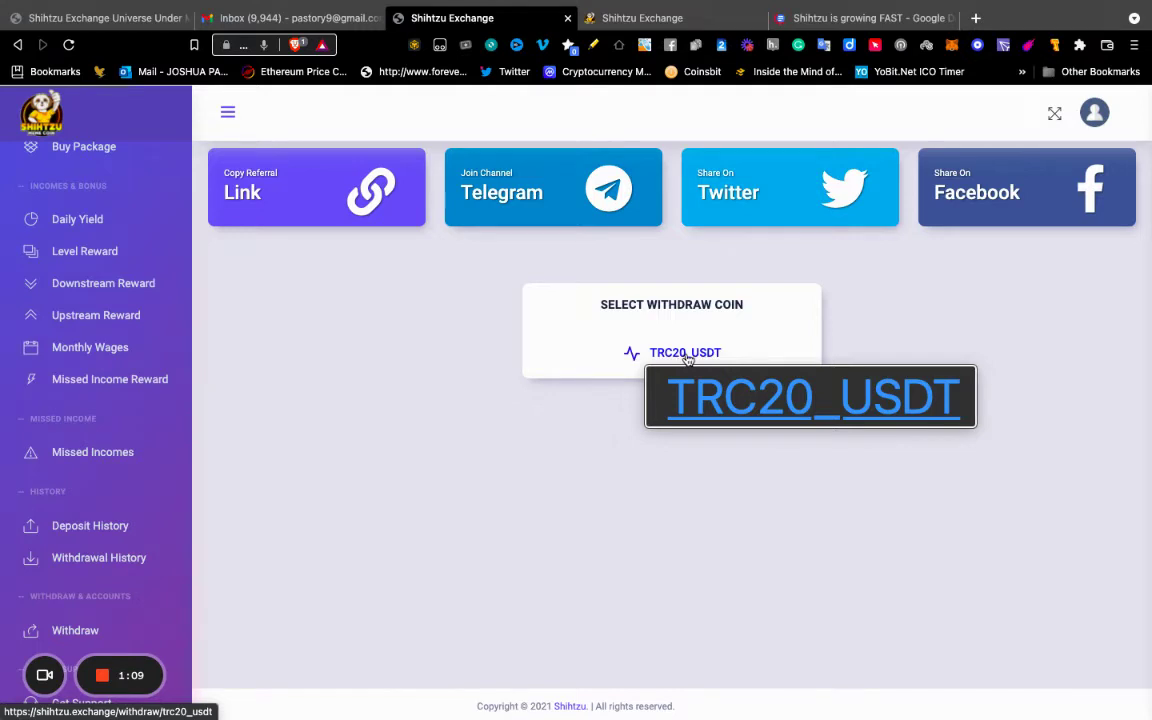
click(688, 358)
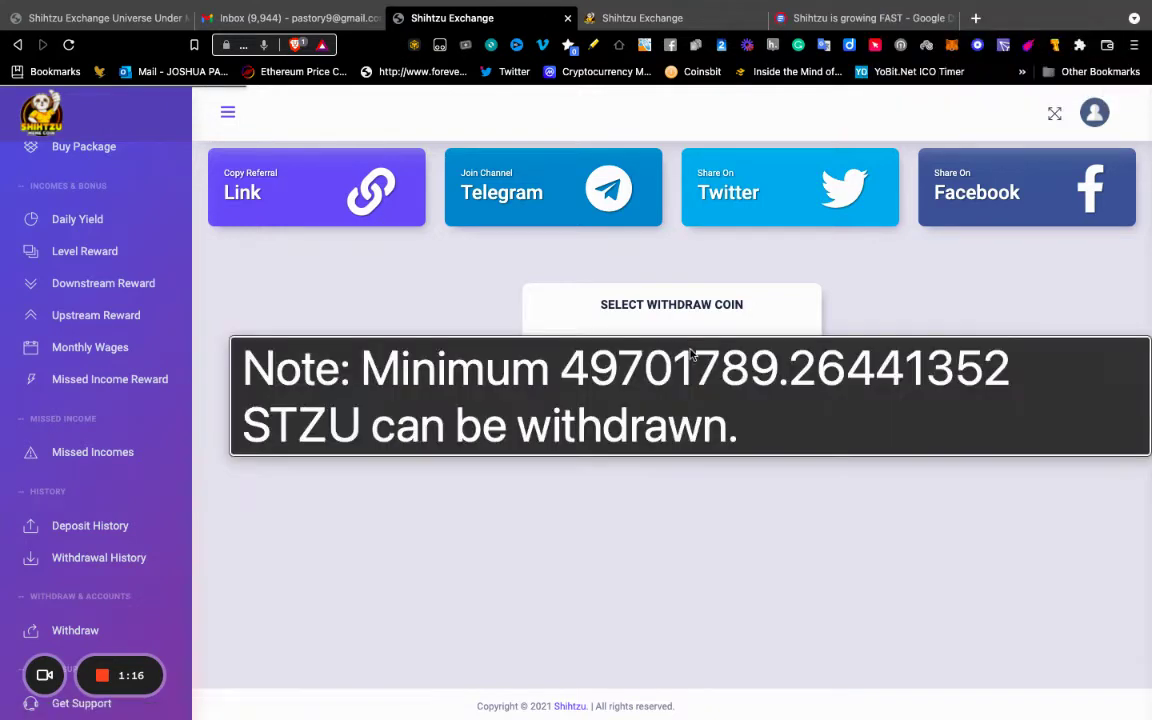
Step: Open the TRC20_USDT form on the tron network and highlight the 356295779 STZU available balance
click(689, 357)
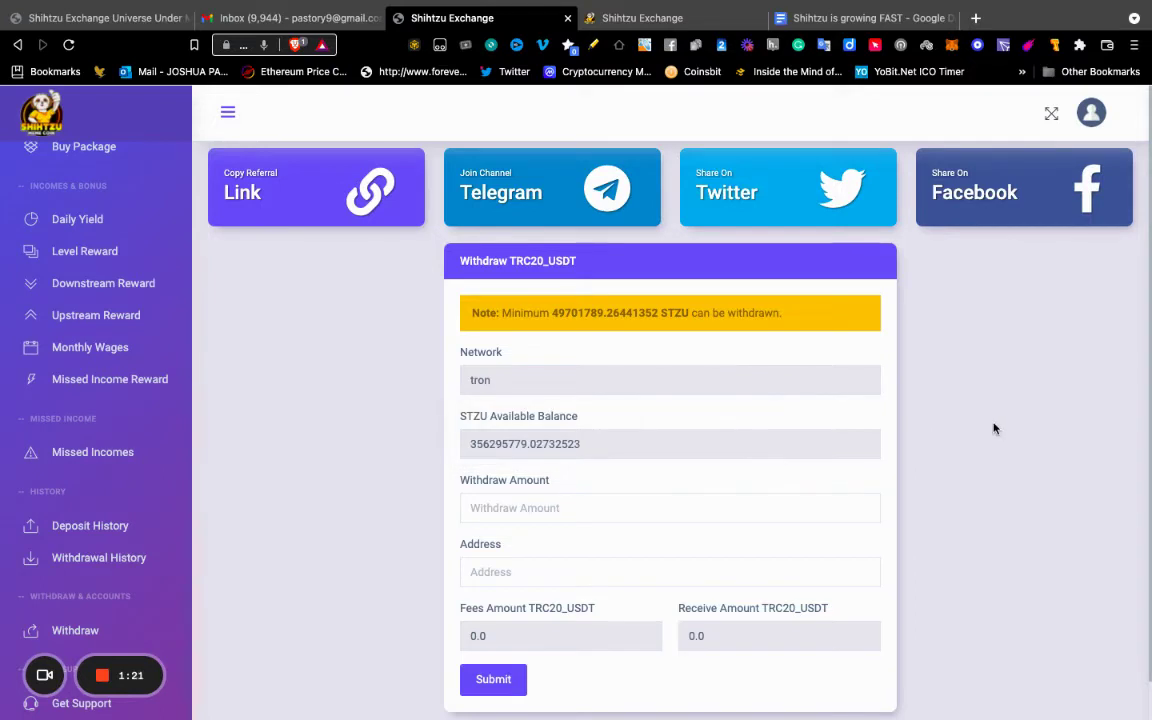
scroll(993, 428, down, 1)
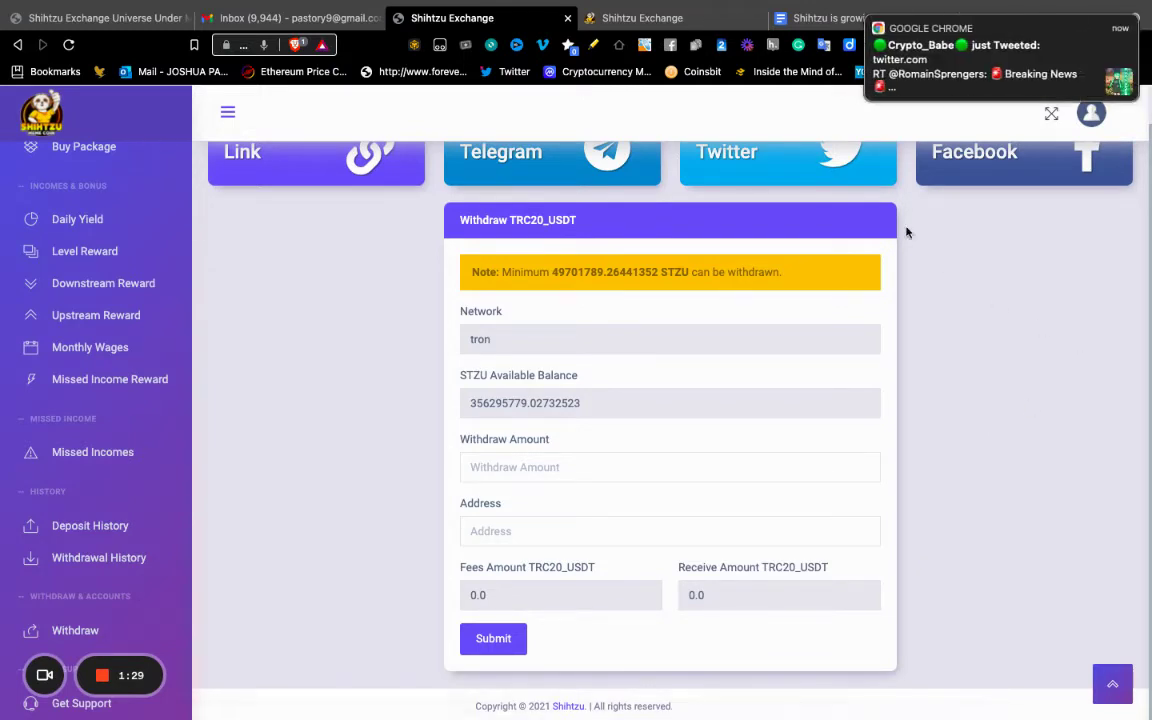
click(868, 22)
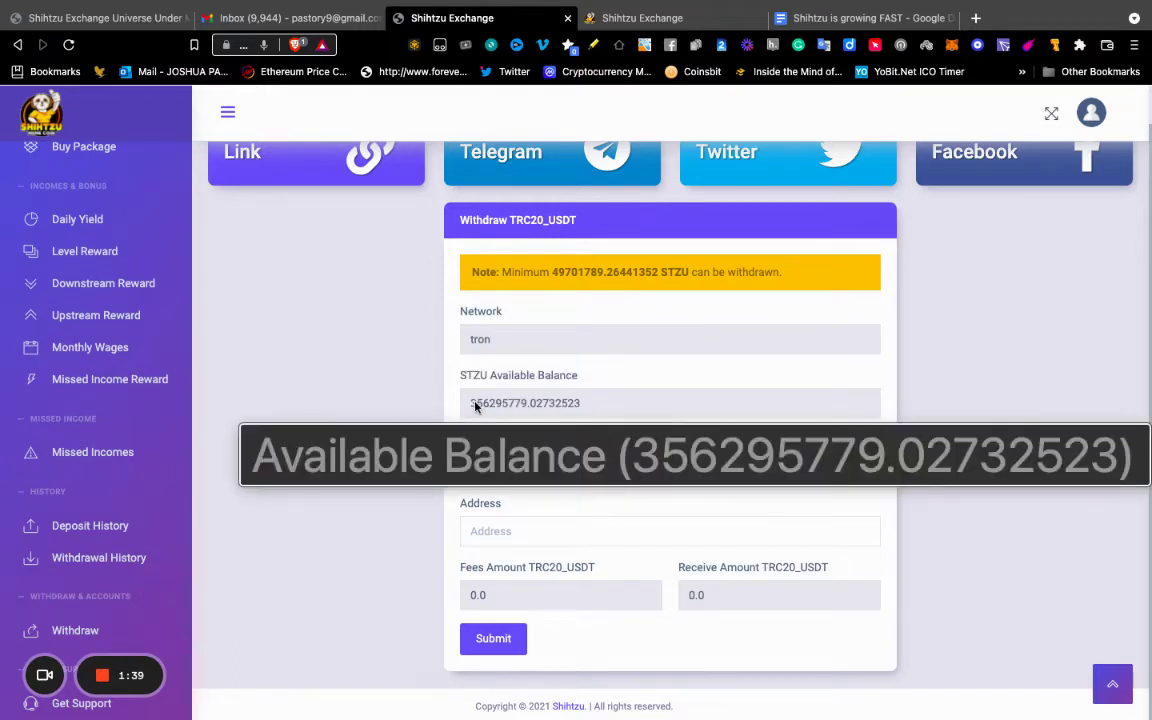
click(471, 403)
drag(520, 406, 525, 406)
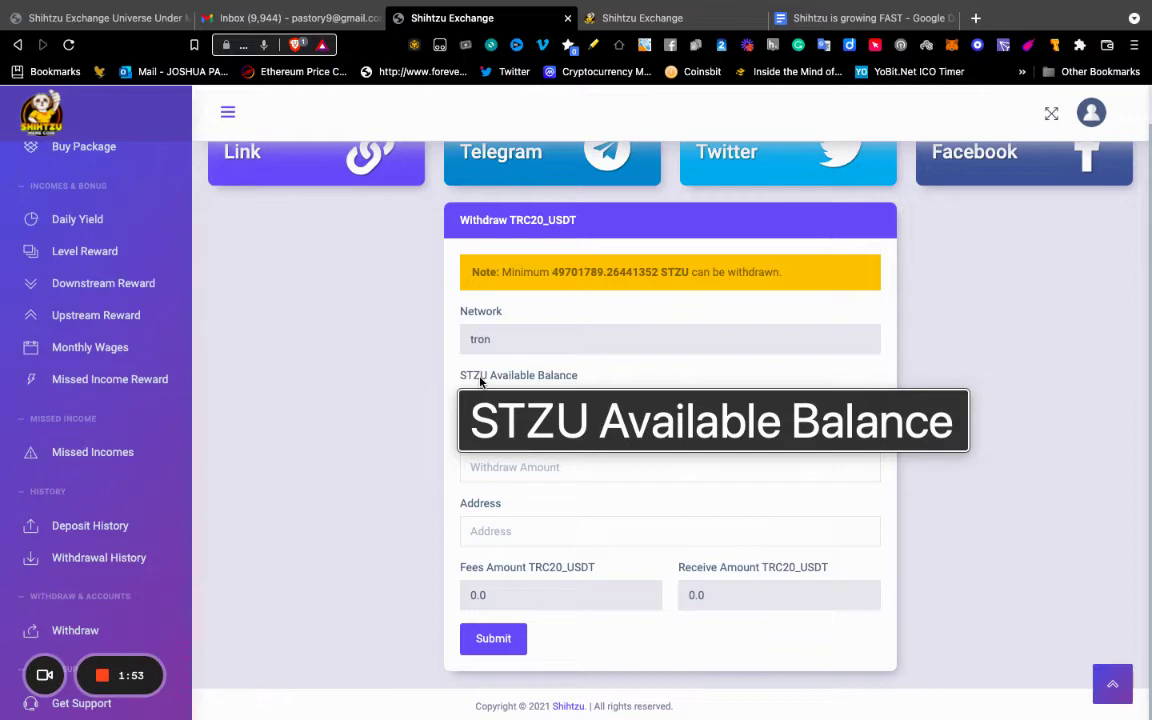
drag(469, 403, 526, 404)
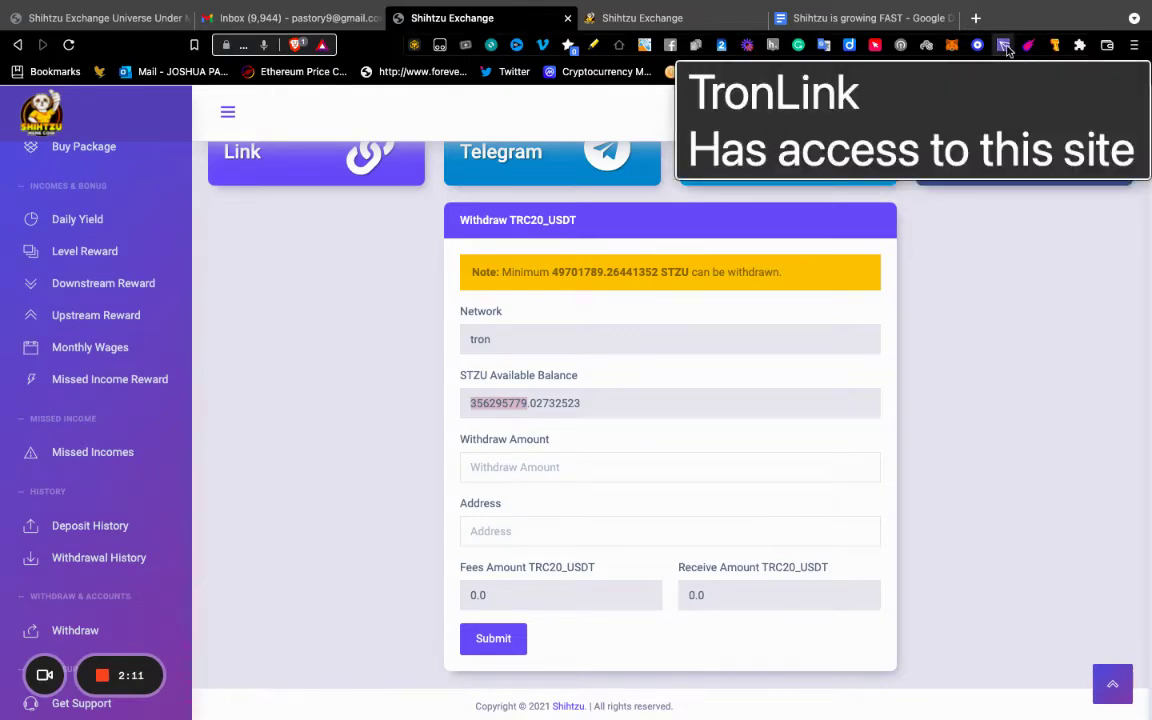
Step: Paste the TronLink wallet's receiving address into the Address field
click(1004, 46)
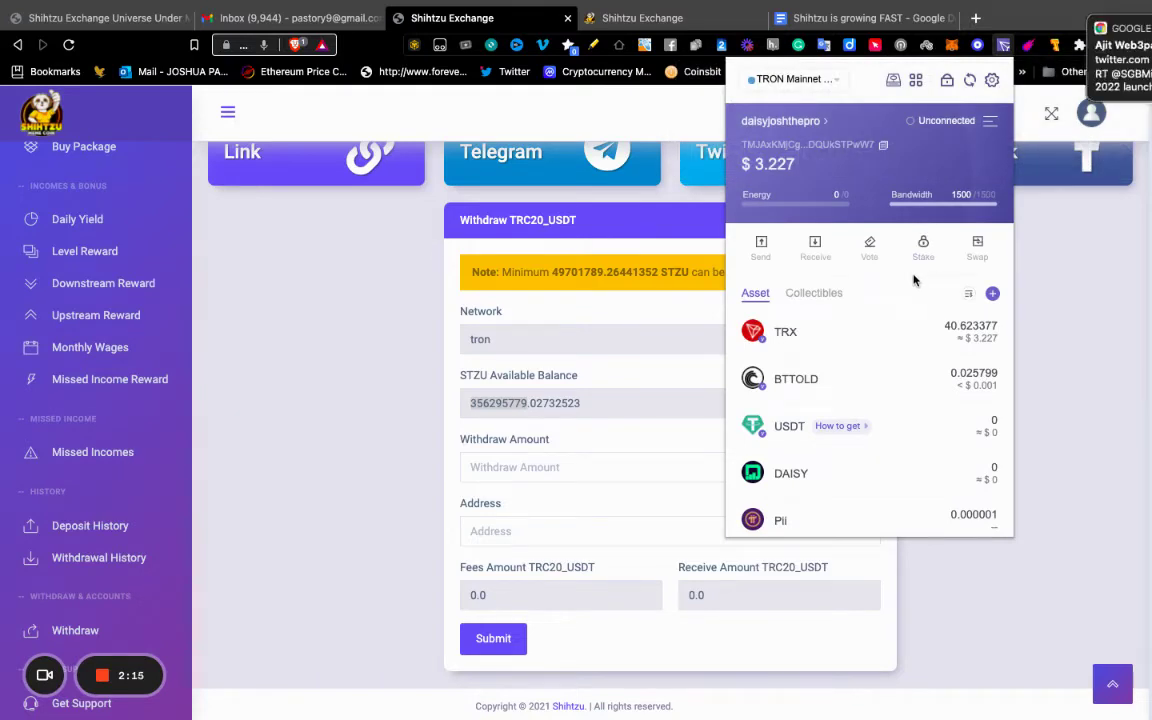
click(884, 146)
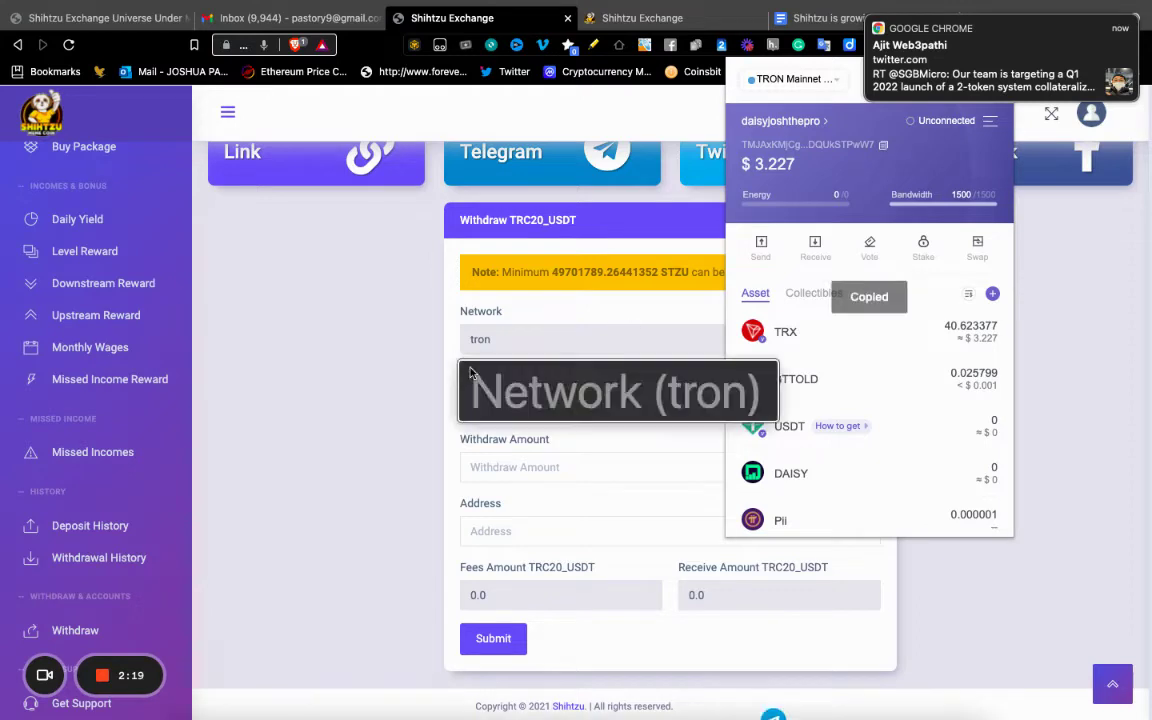
click(501, 527)
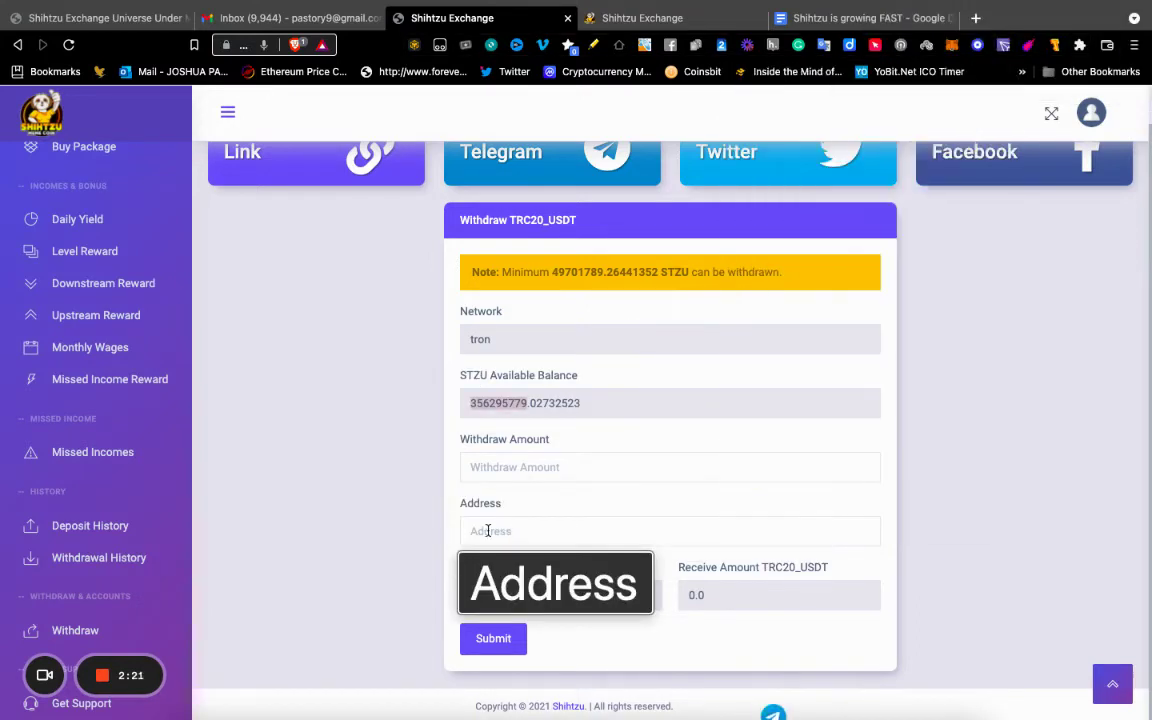
right_click(501, 530)
click(514, 545)
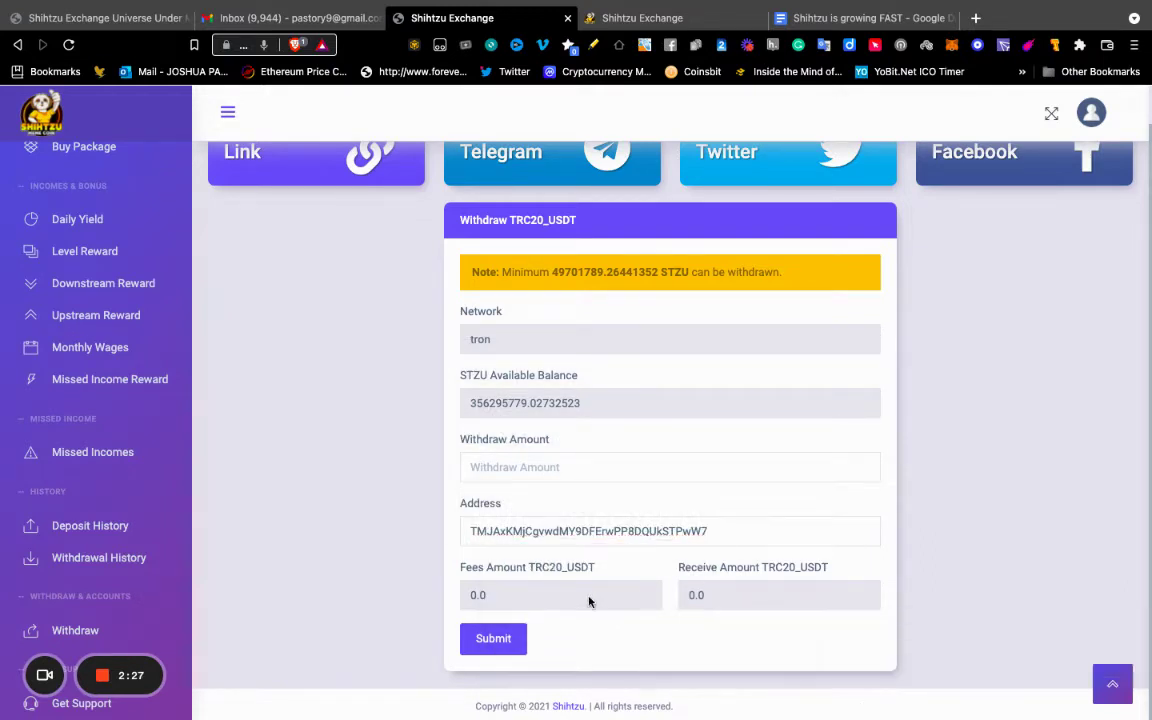
Step: Copy the minimum 49701789.26441352 from the yellow note into Withdraw Amount
click(509, 469)
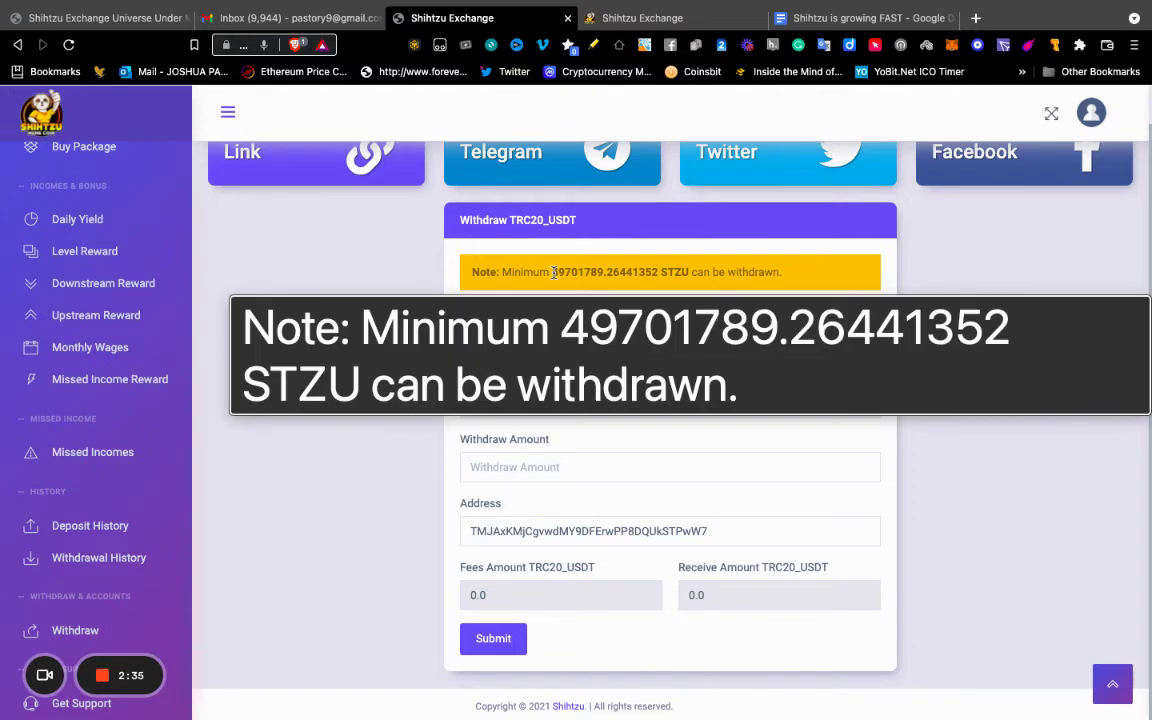
drag(553, 272, 658, 272)
right_click(632, 272)
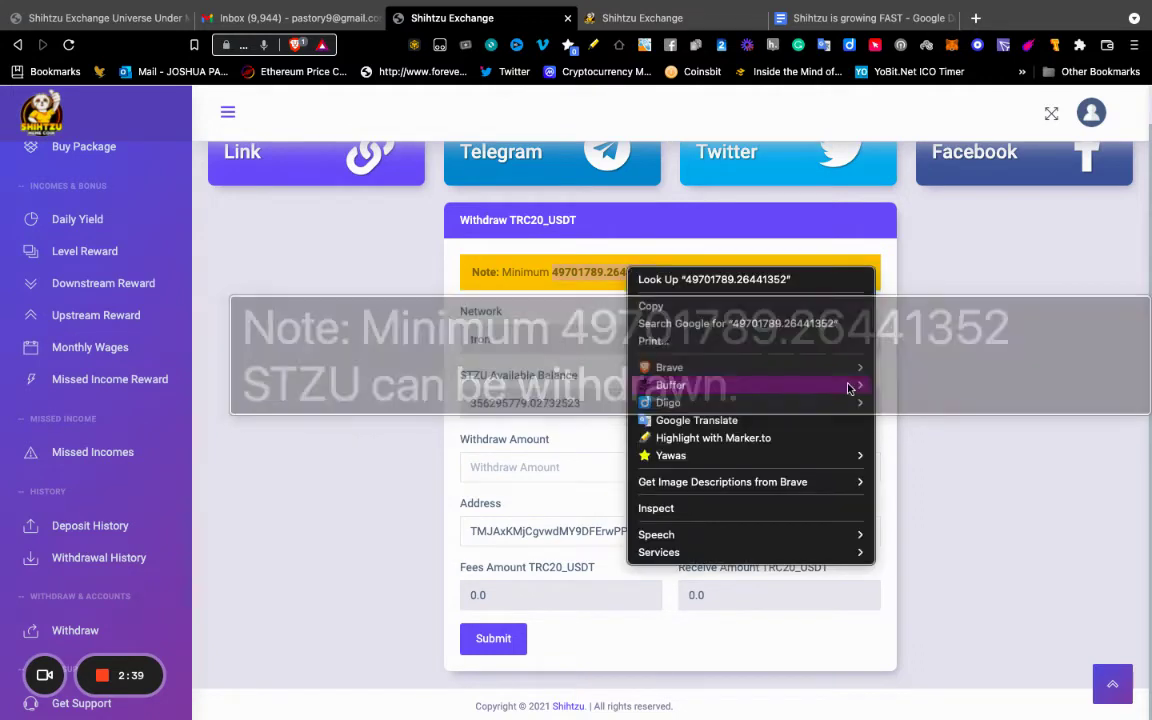
click(686, 306)
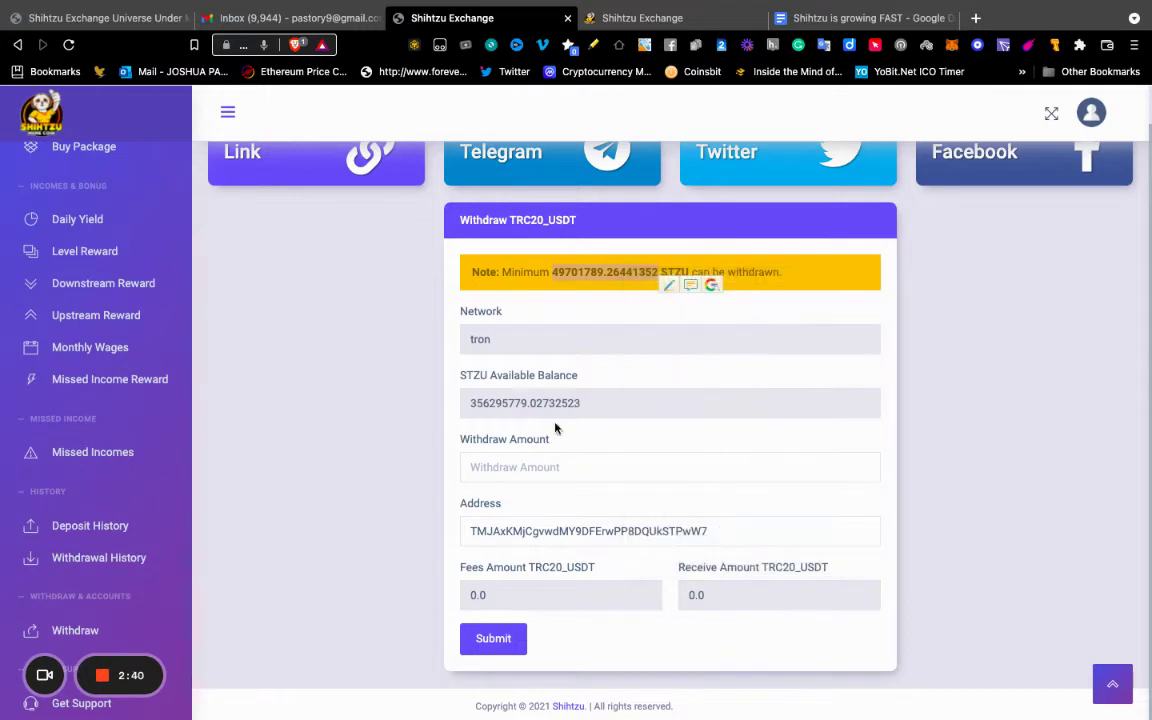
click(498, 462)
right_click(503, 466)
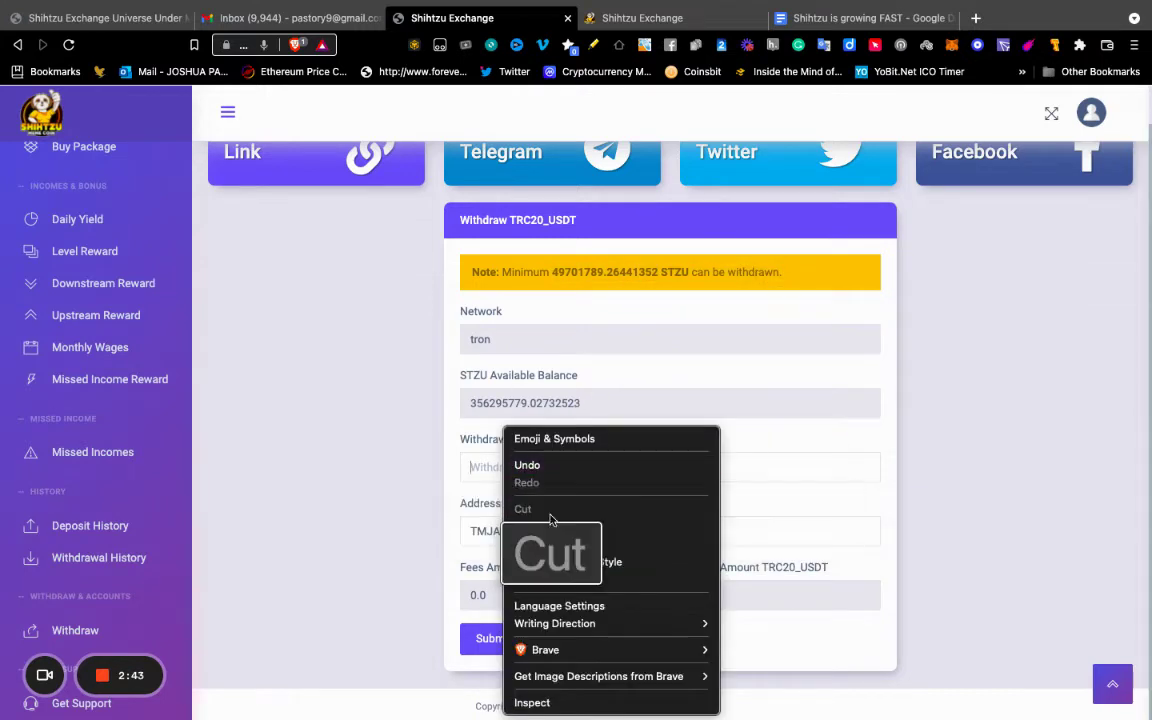
click(541, 545)
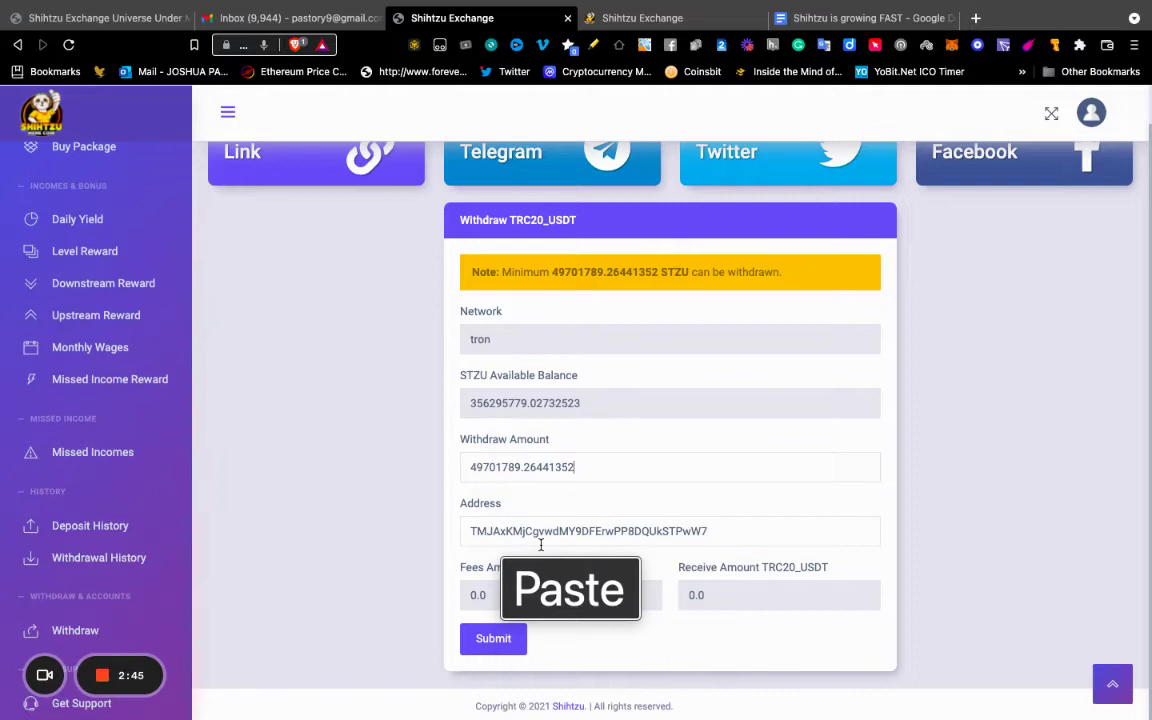
click(490, 594)
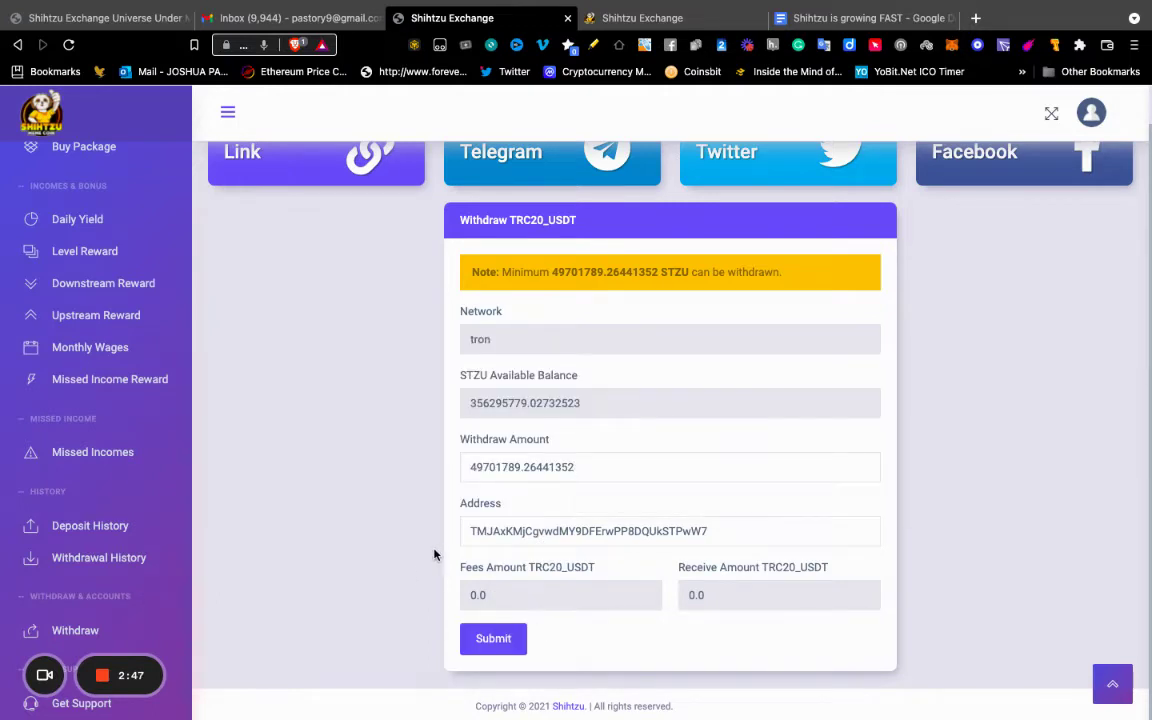
click(469, 467)
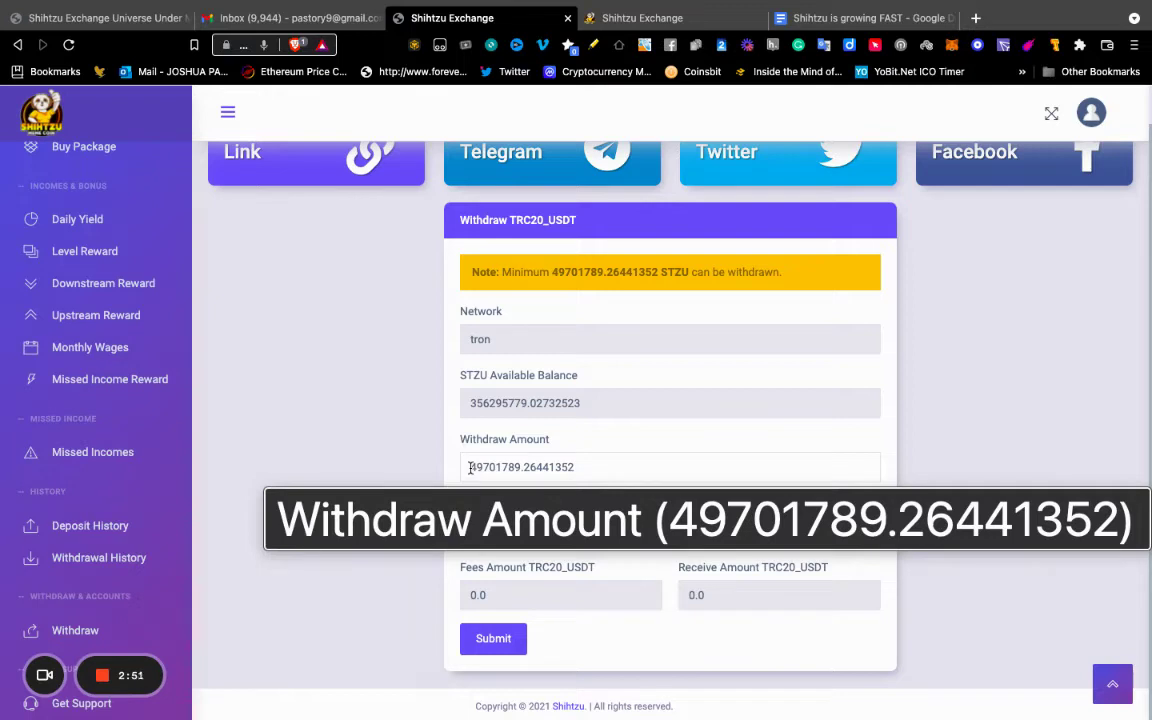
Step: Submit the TRC20_USDT withdrawal form and dismiss the Chrome notification popup
click(493, 638)
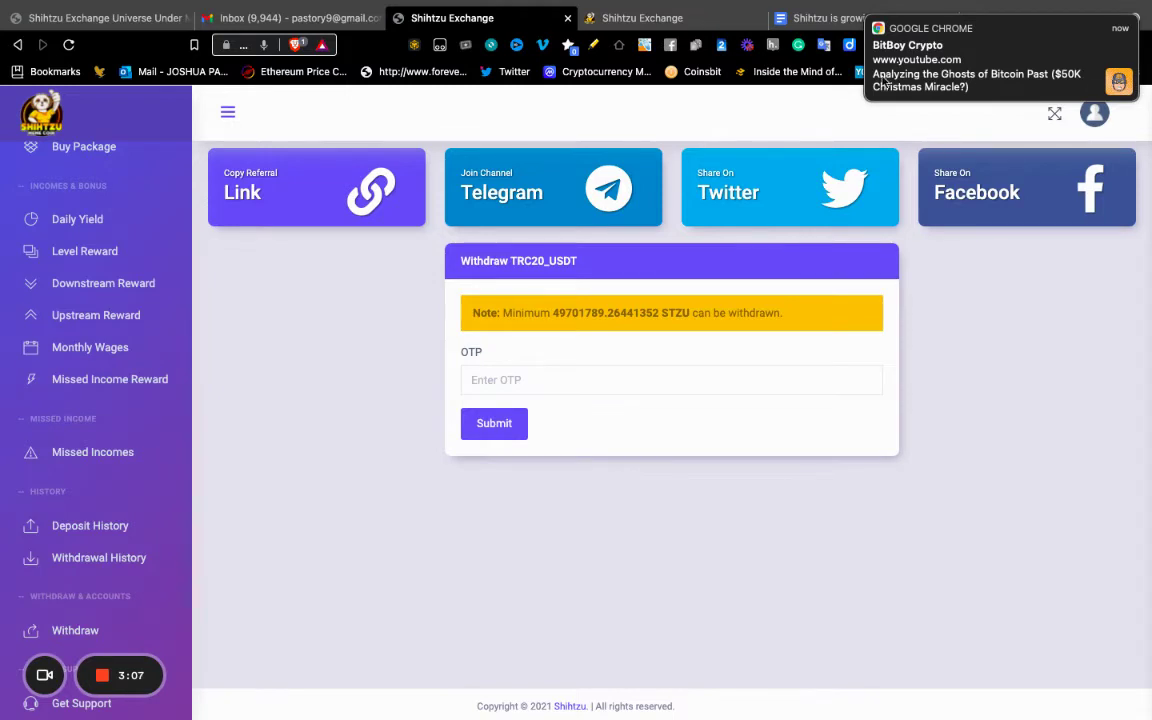
mouse_move(998, 58)
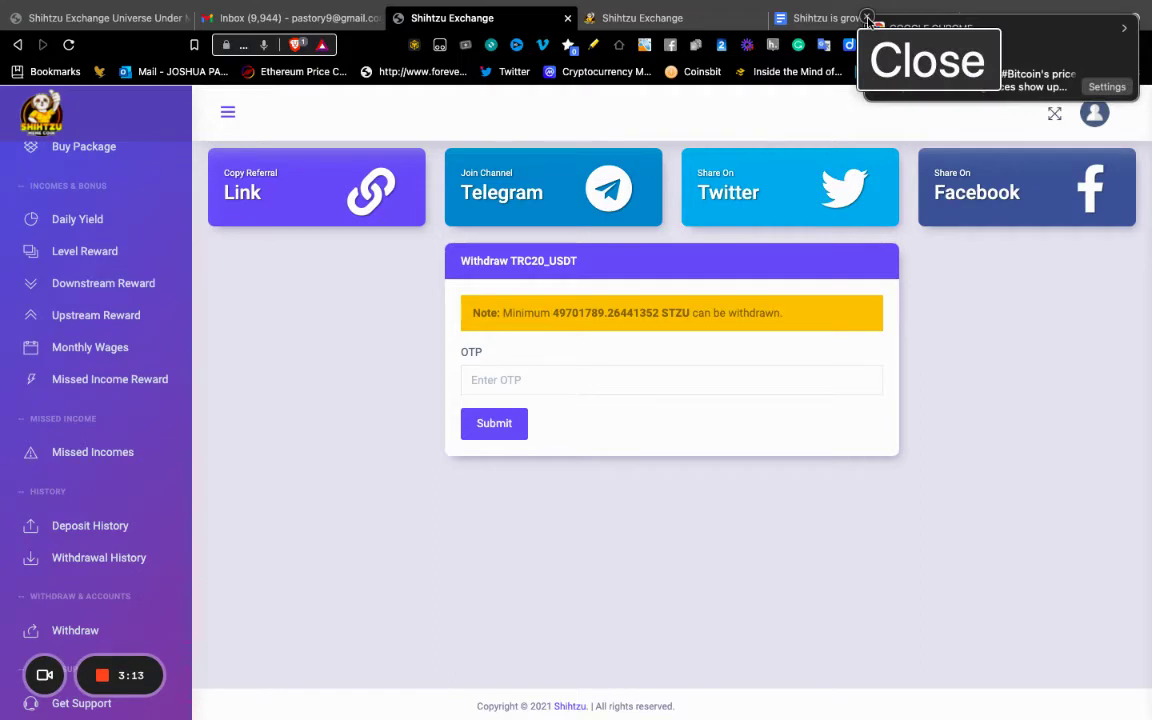
click(868, 20)
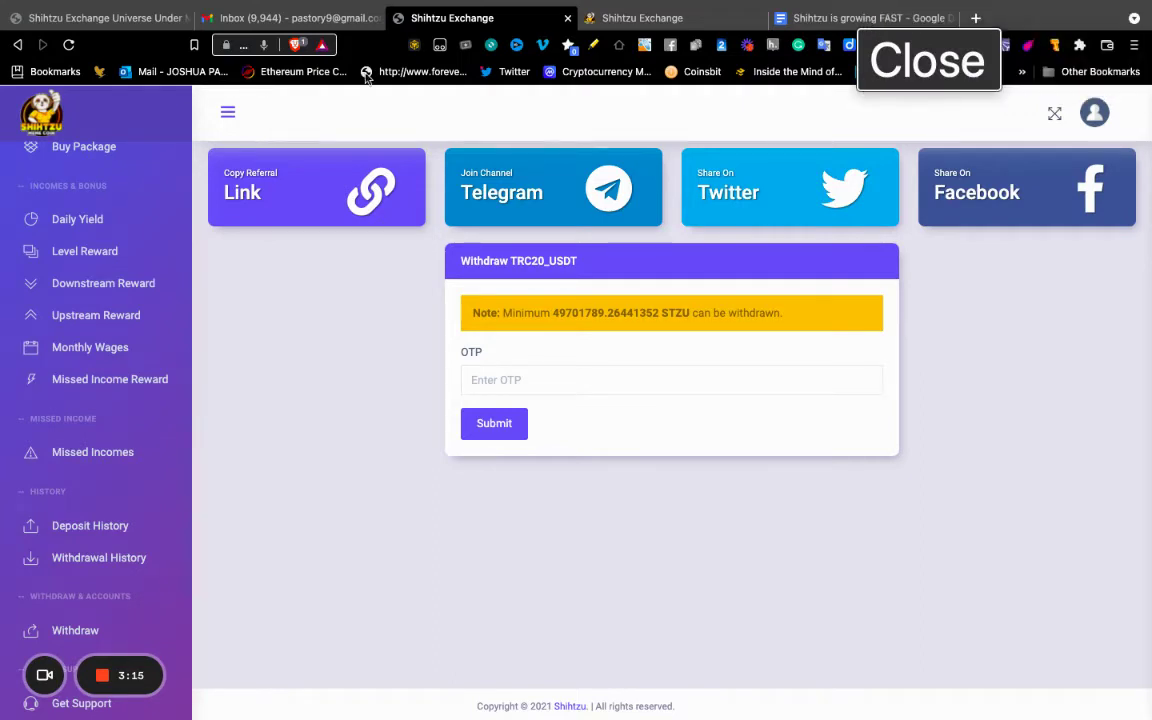
Step: Switch to Gmail, expand the More labels and open the Spam folder
click(238, 25)
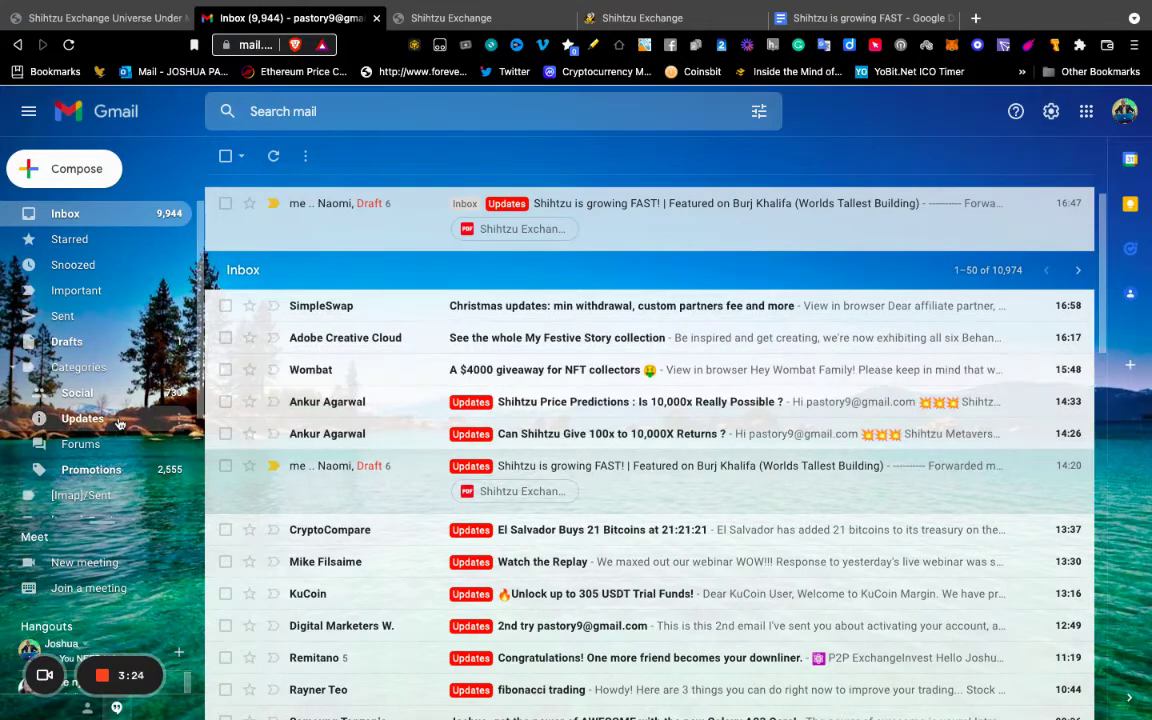
scroll(118, 422, down, 2)
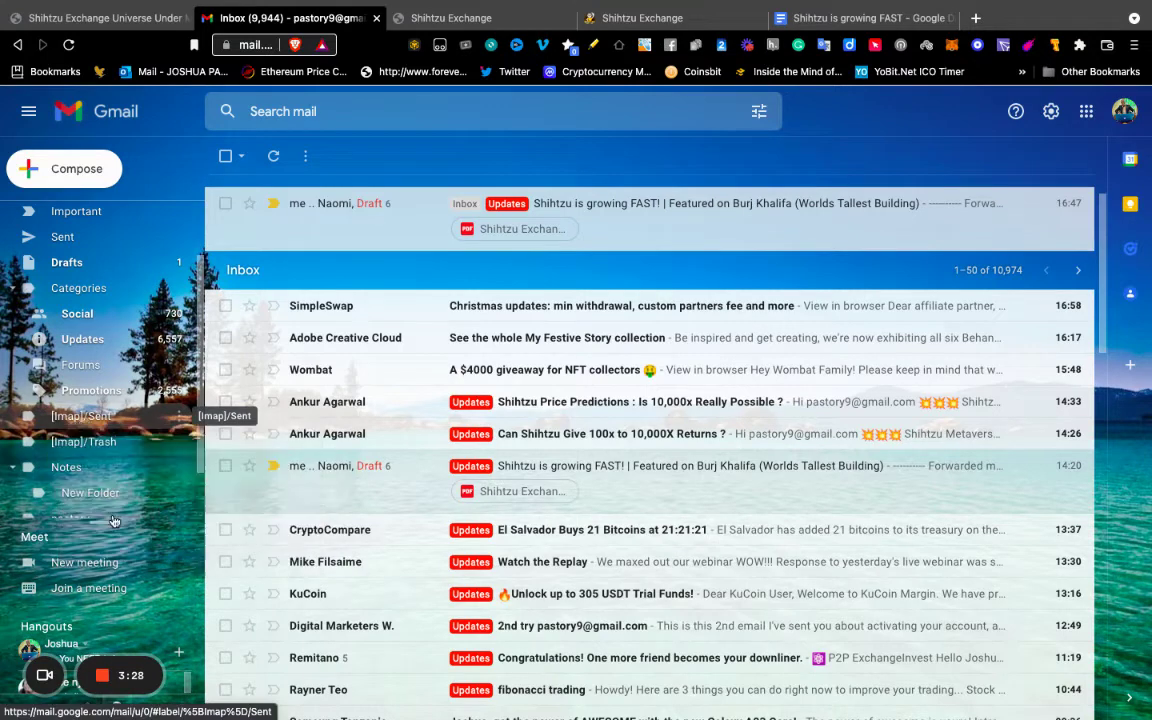
scroll(141, 459, down, 1)
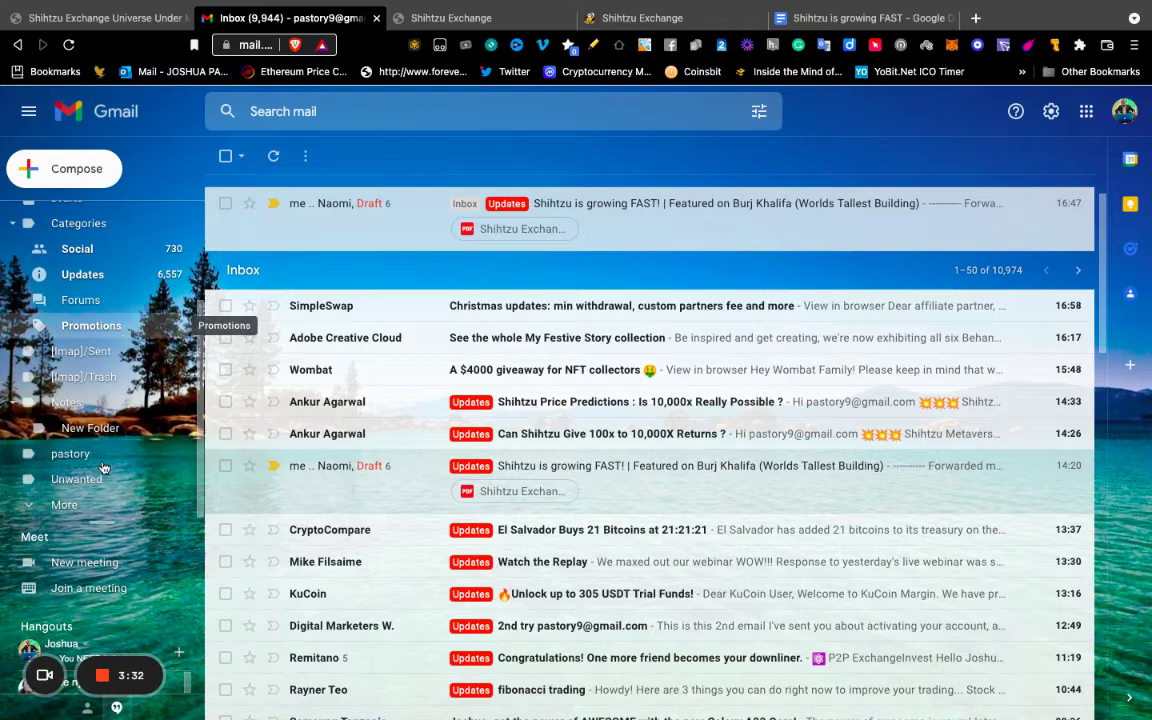
scroll(119, 390, up, 2)
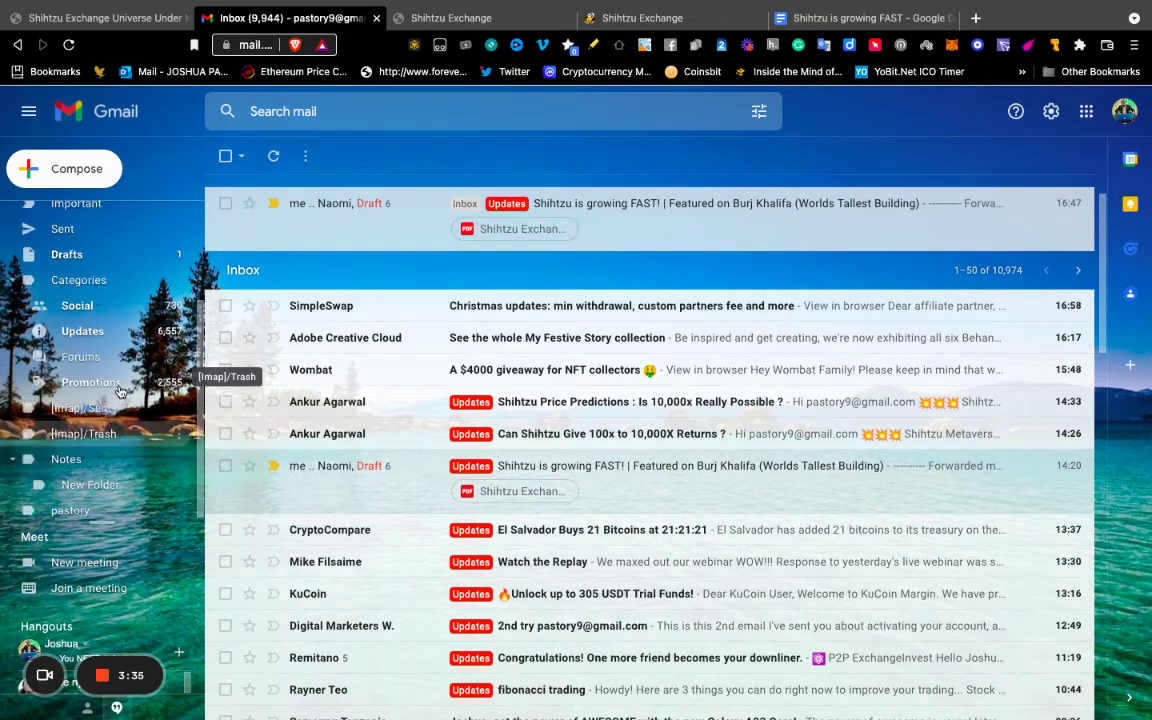
scroll(119, 390, up, 1)
scroll(110, 400, down, 3)
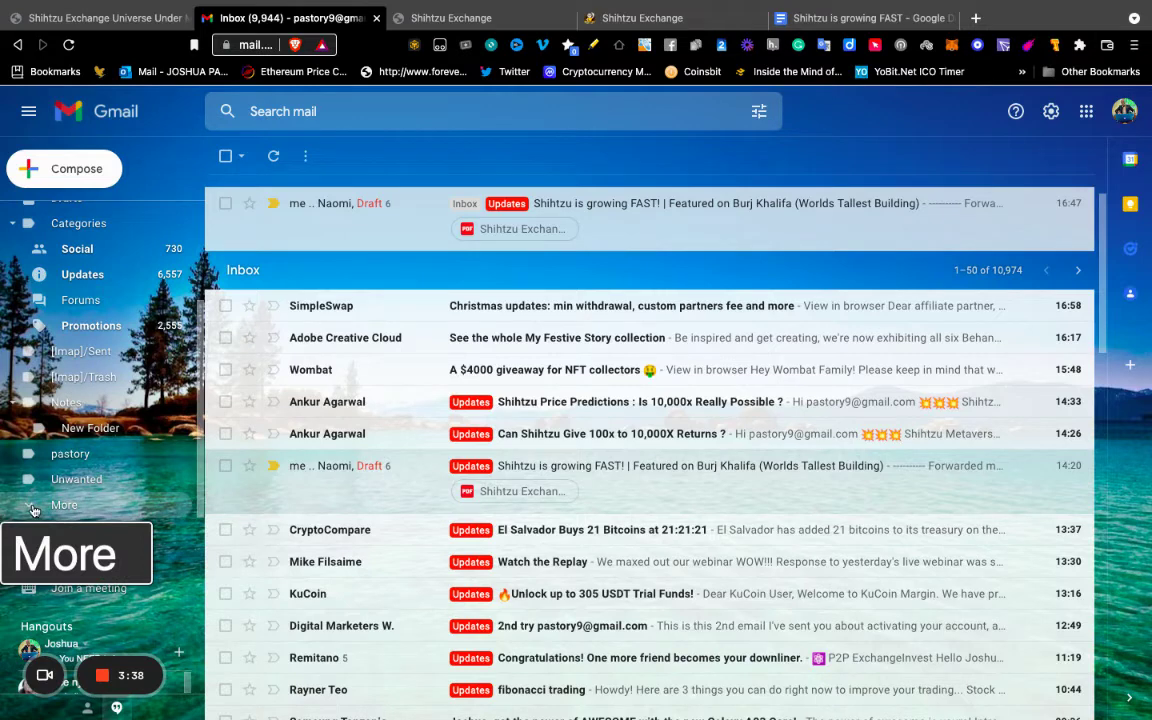
click(32, 508)
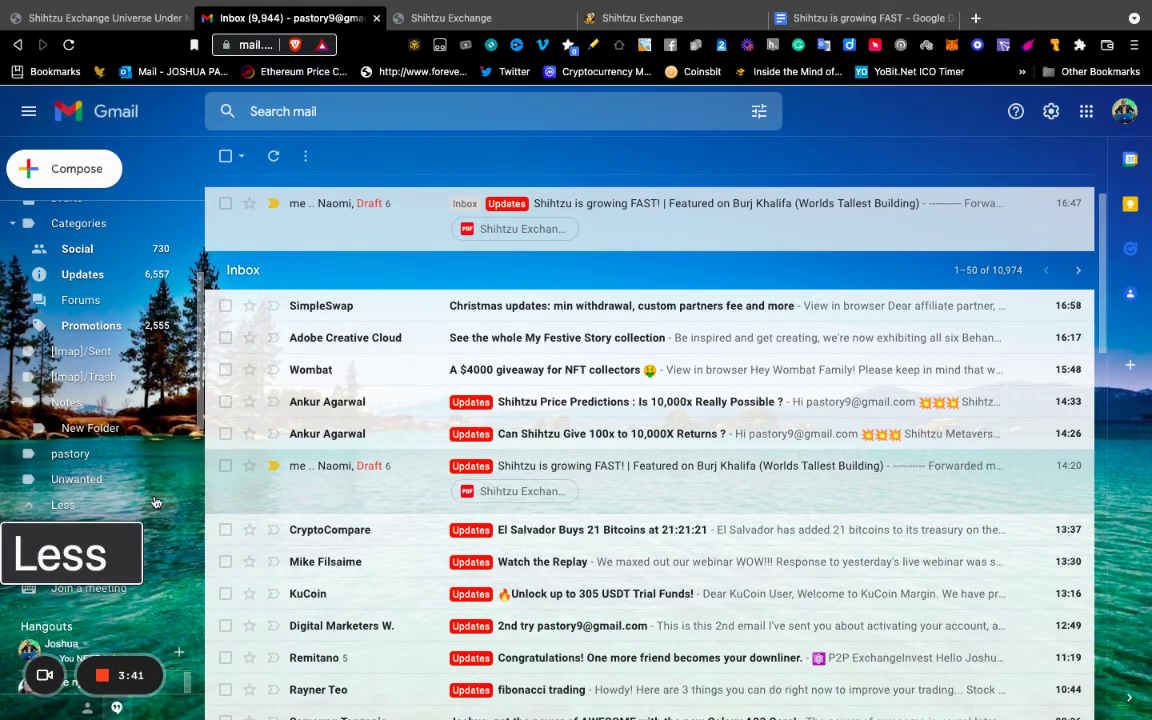
scroll(155, 502, down, 3)
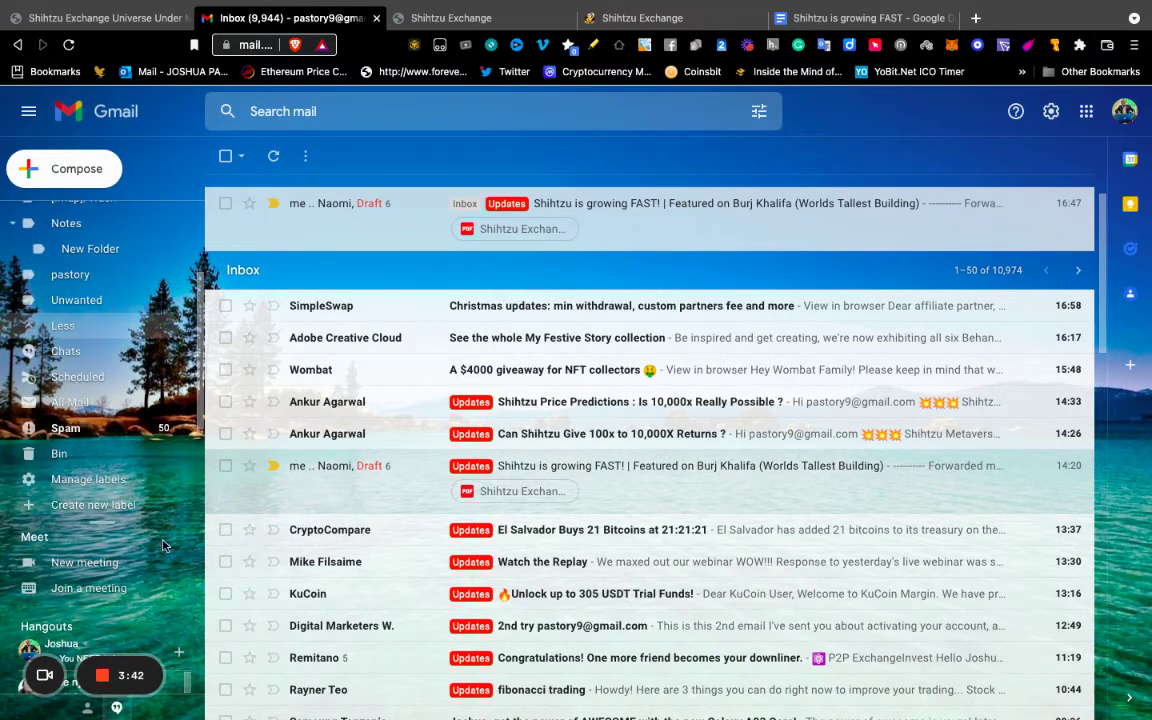
click(85, 432)
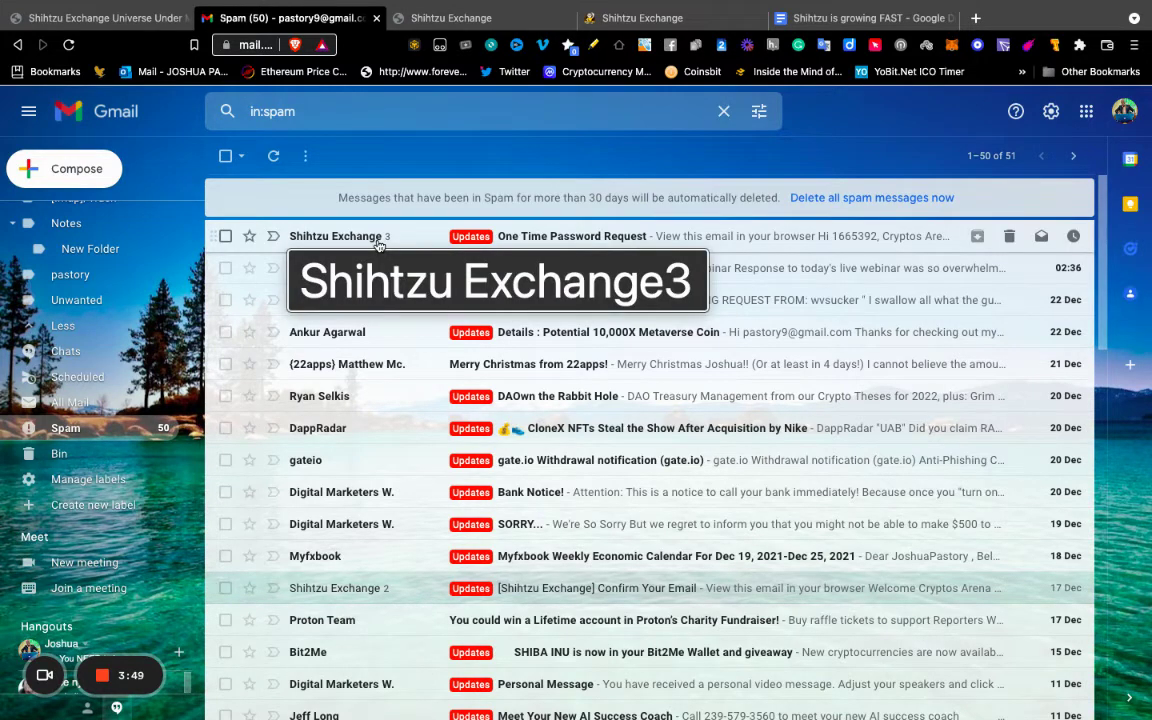
Step: Open Shihtzu Exchange's 'One Time Password Request' email and scroll through it for the code
click(613, 240)
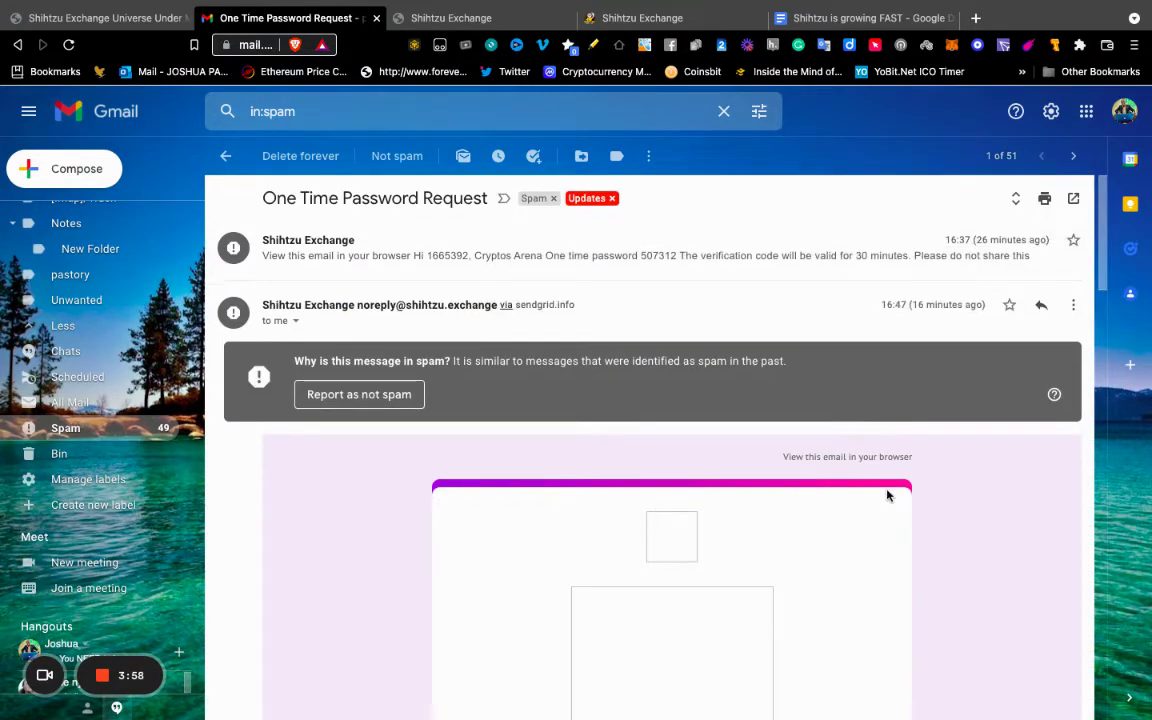
scroll(887, 495, down, 1)
scroll(887, 495, up, 1)
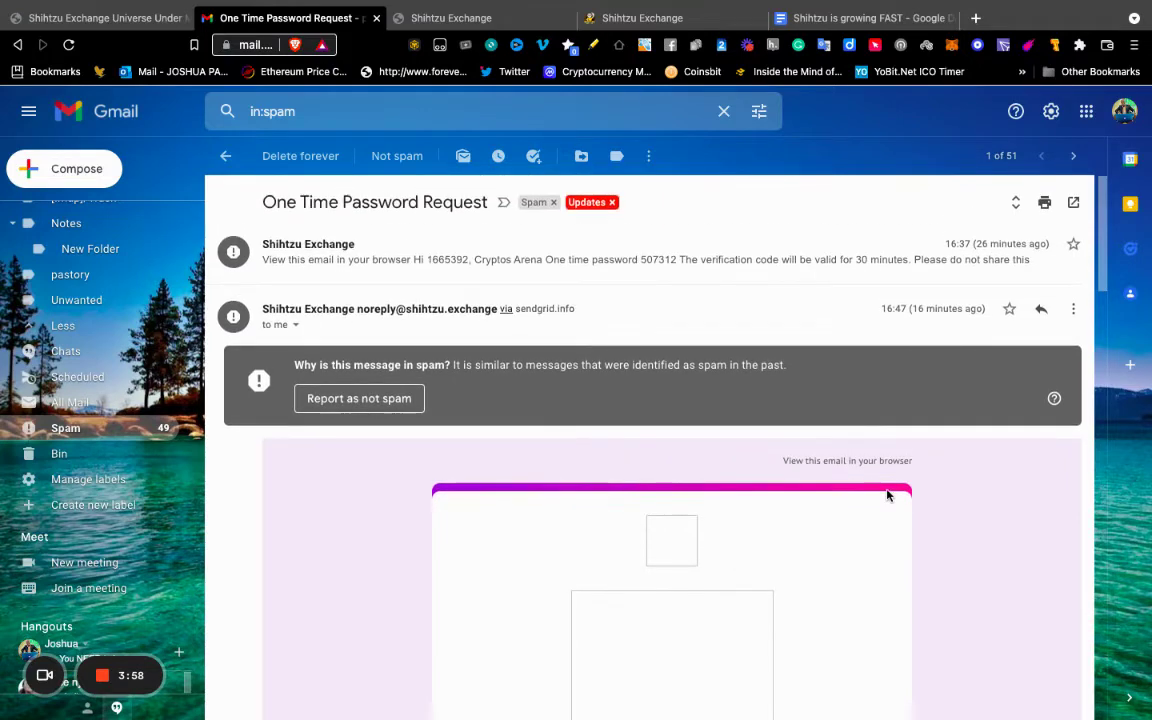
scroll(887, 495, down, 1)
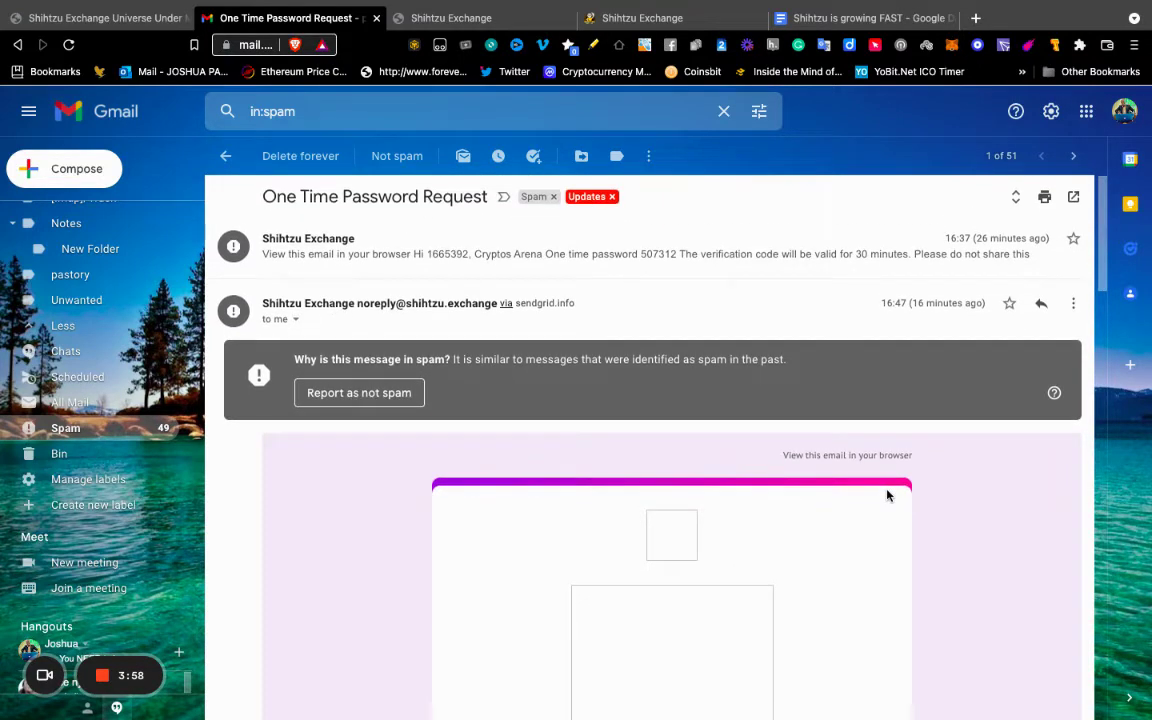
scroll(890, 495, down, 2)
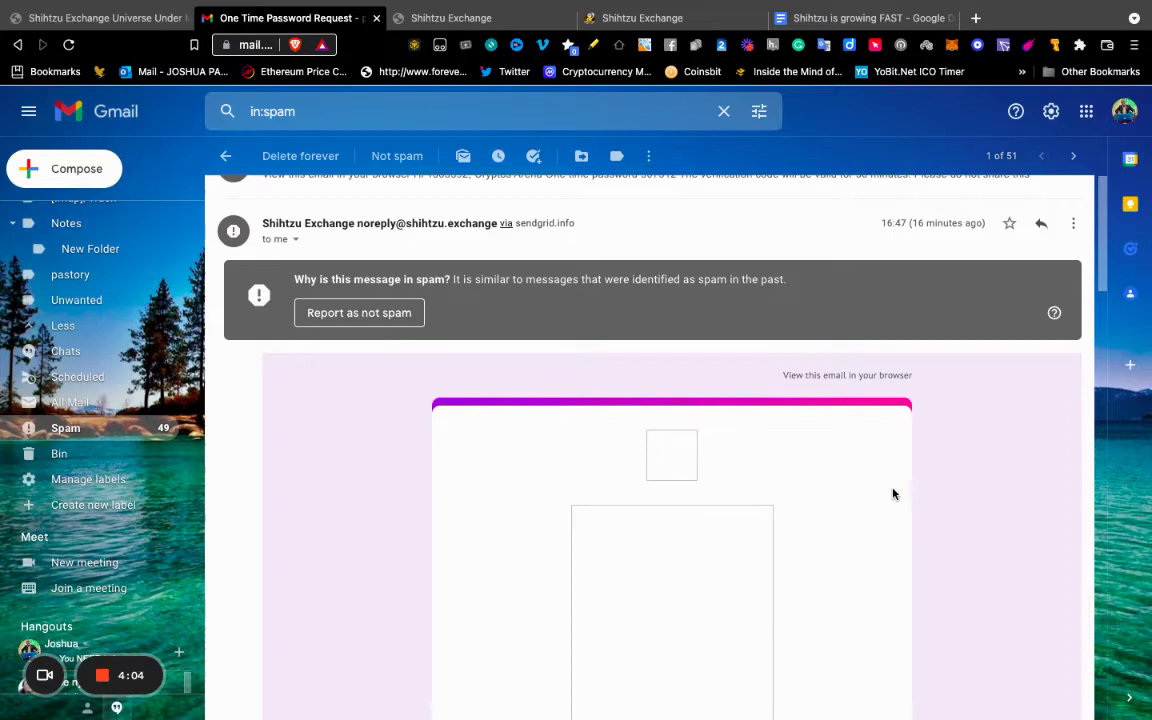
scroll(893, 493, down, 2)
scroll(893, 493, down, 2)
scroll(893, 493, down, 1)
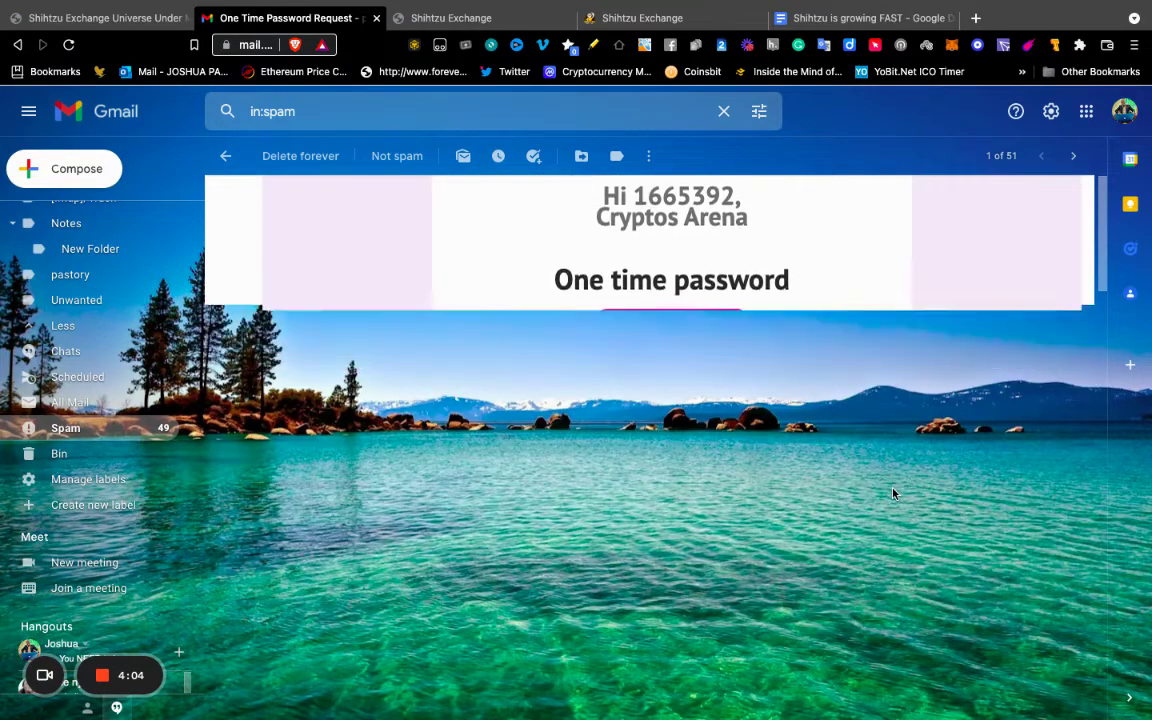
scroll(893, 493, down, 2)
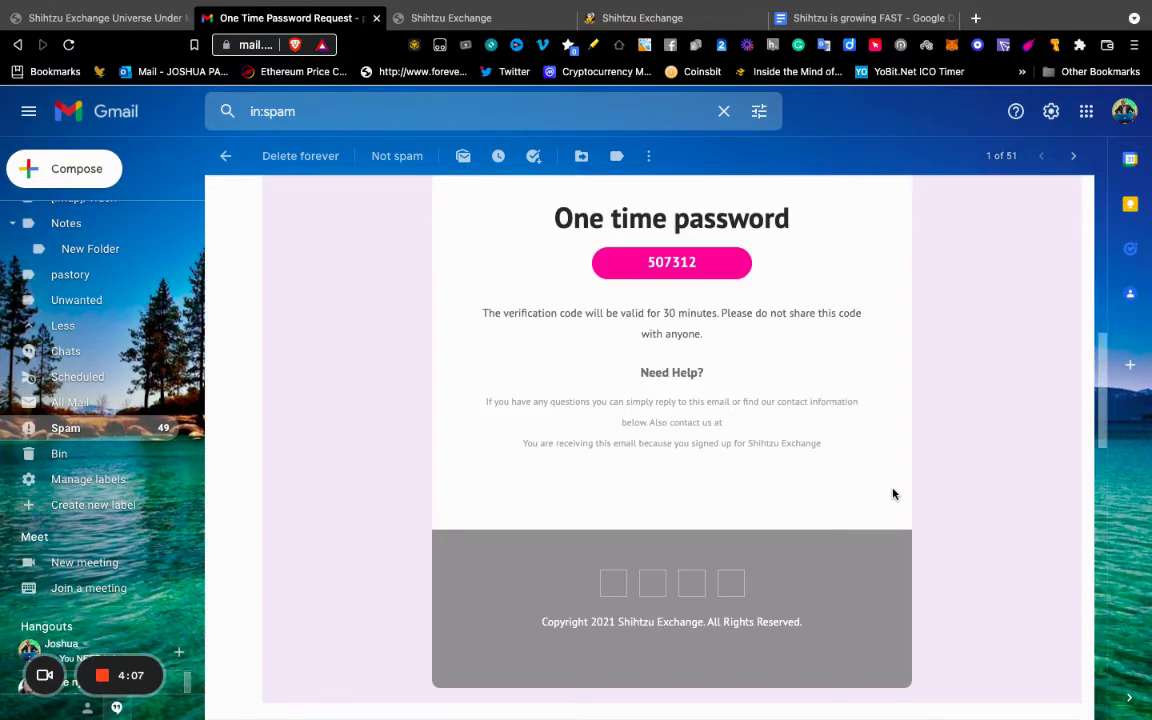
scroll(893, 493, up, 3)
scroll(893, 493, up, 5)
scroll(893, 493, up, 1)
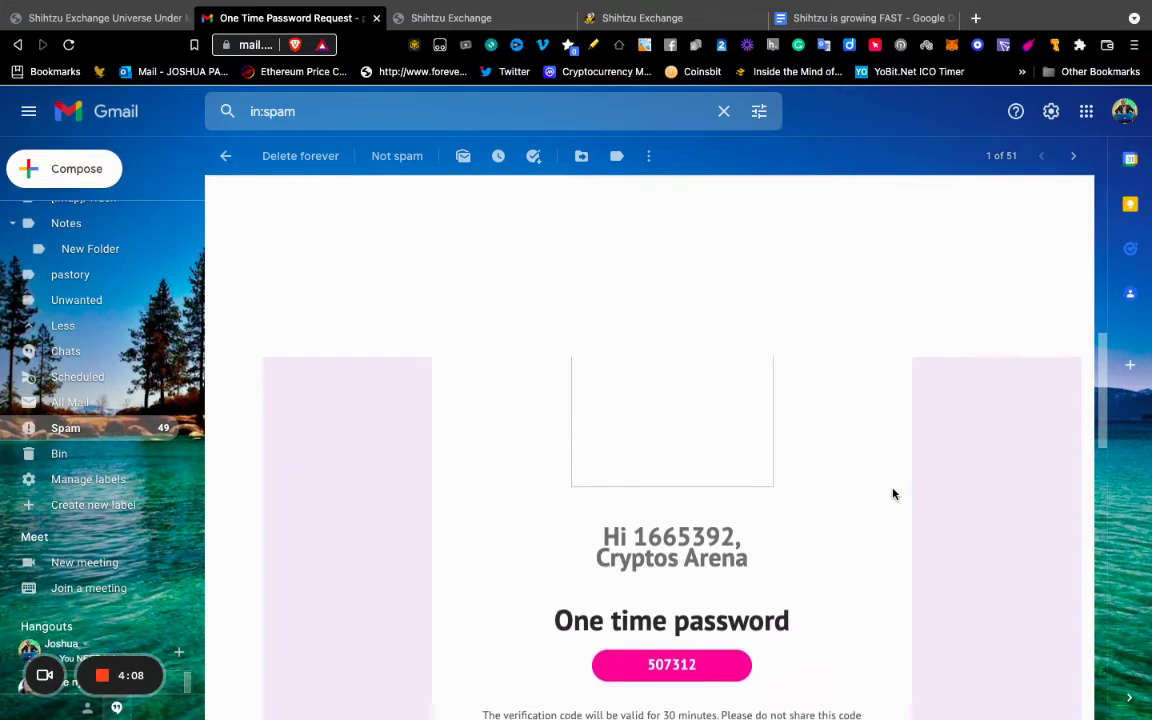
scroll(893, 493, up, 1)
scroll(893, 493, up, 1)
scroll(893, 493, up, 2)
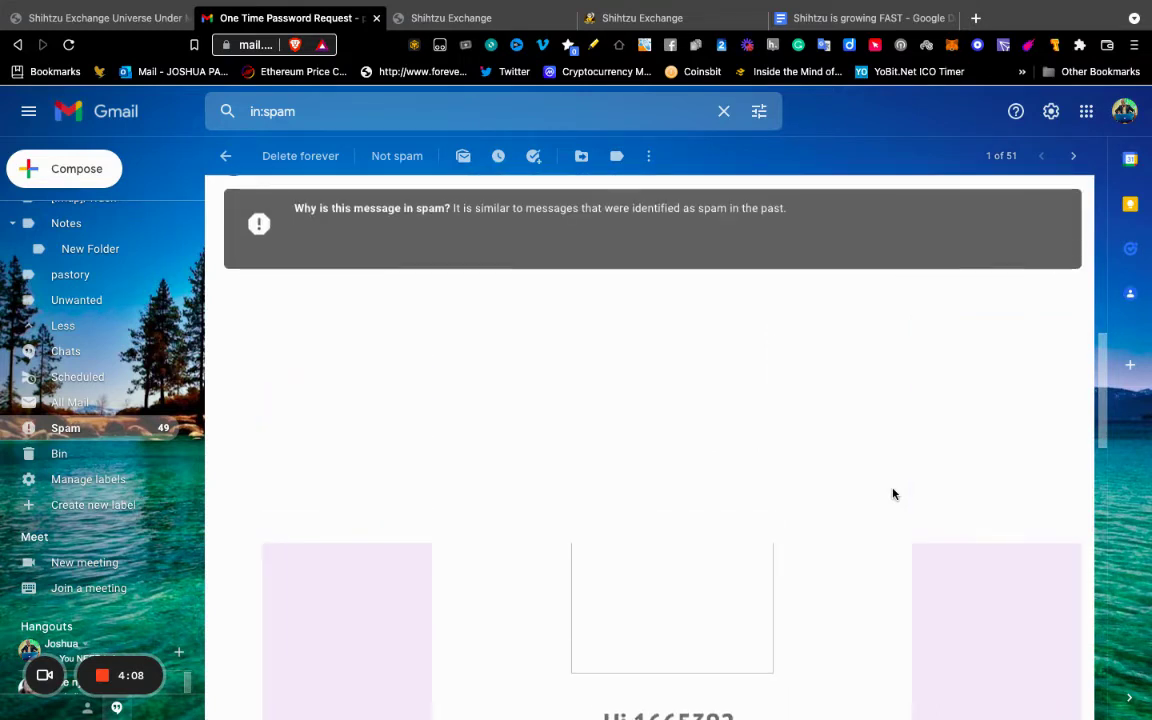
scroll(893, 493, up, 1)
scroll(893, 493, up, 1)
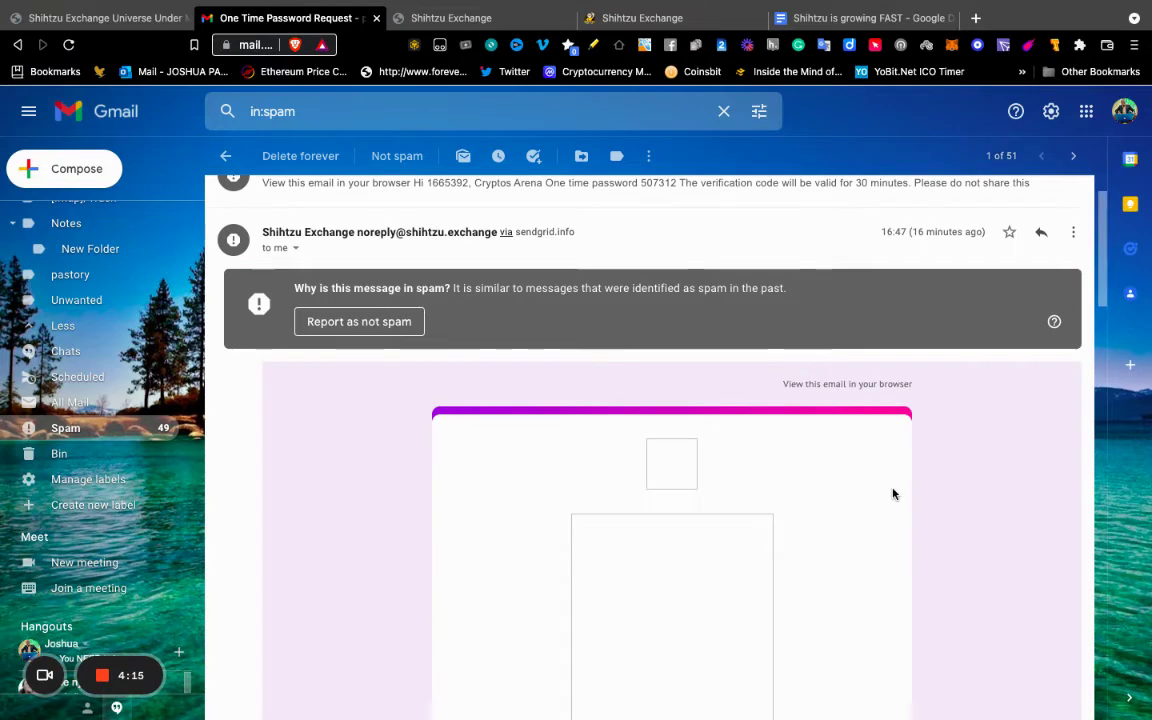
scroll(893, 493, up, 1)
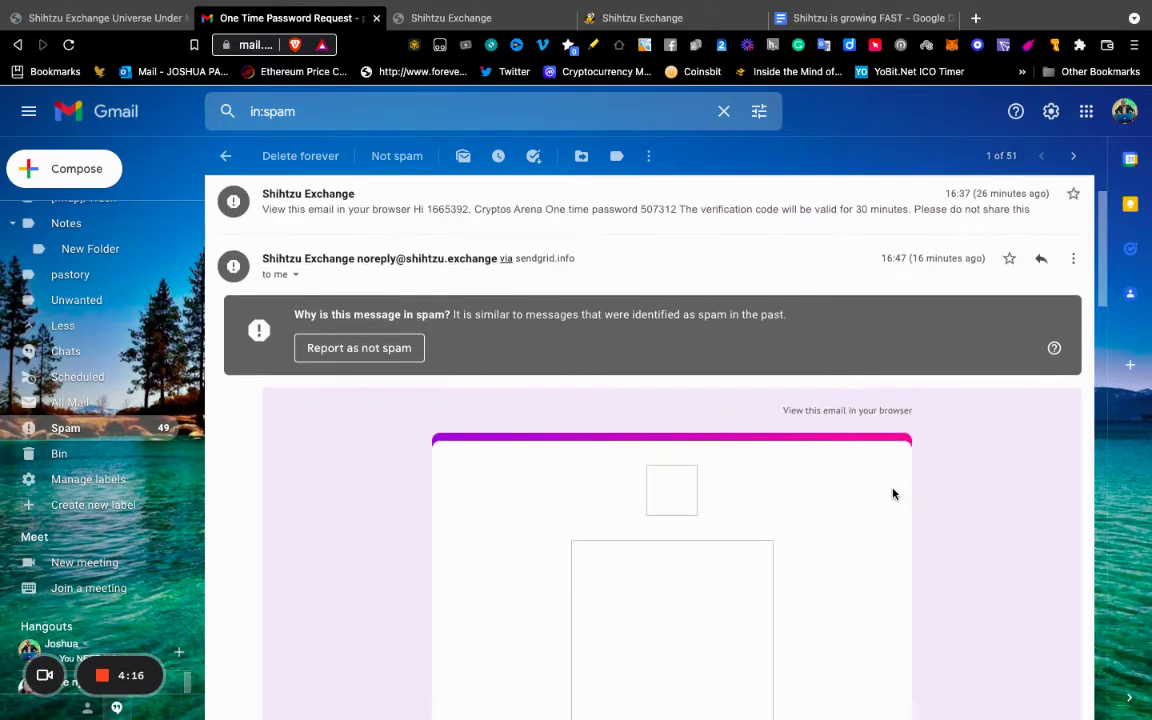
scroll(893, 493, up, 1)
scroll(893, 493, up, 1)
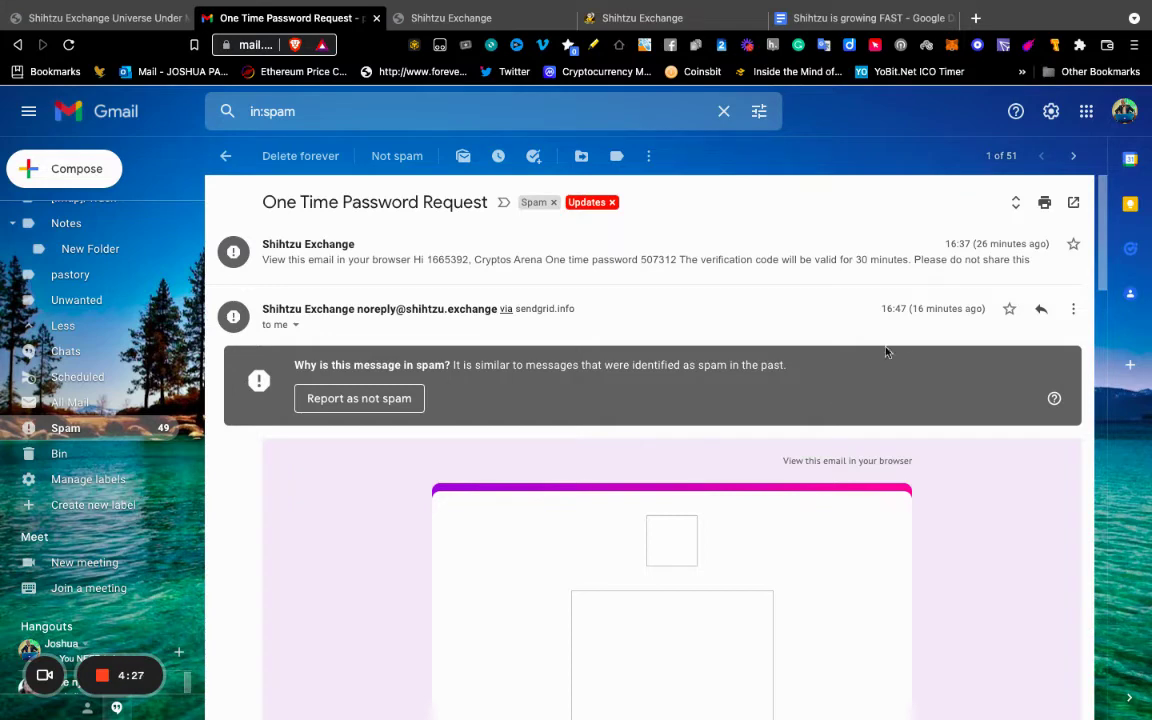
scroll(956, 381, down, 3)
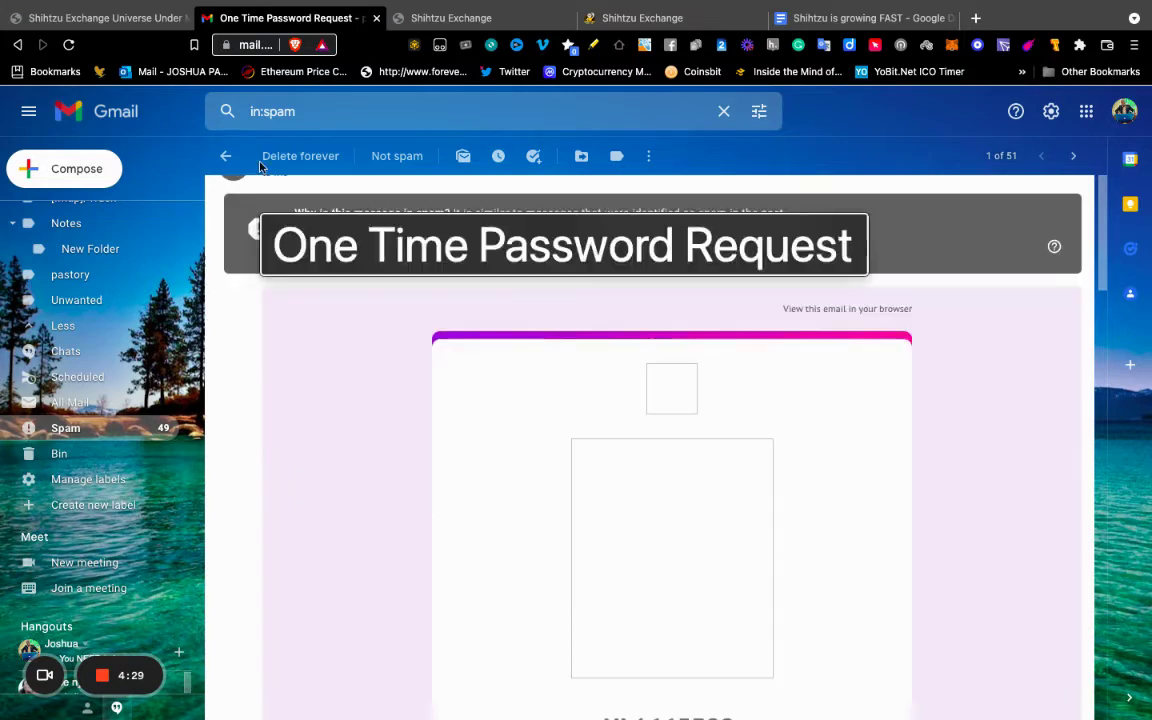
click(69, 46)
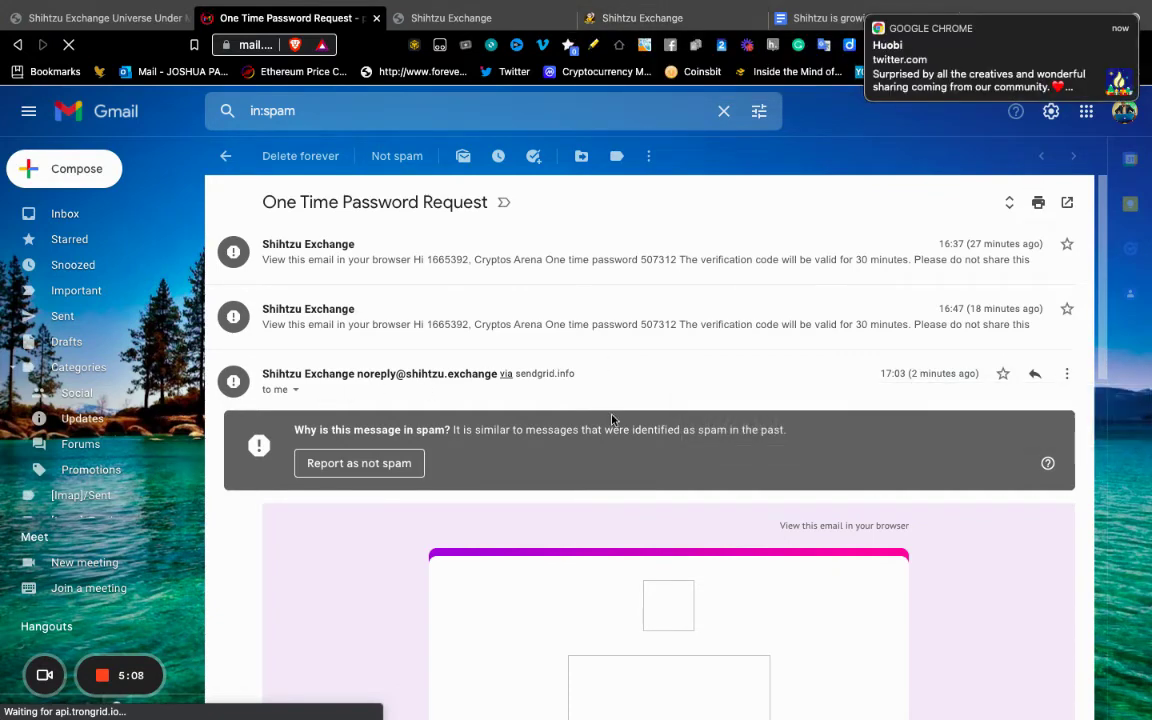
scroll(951, 623, down, 3)
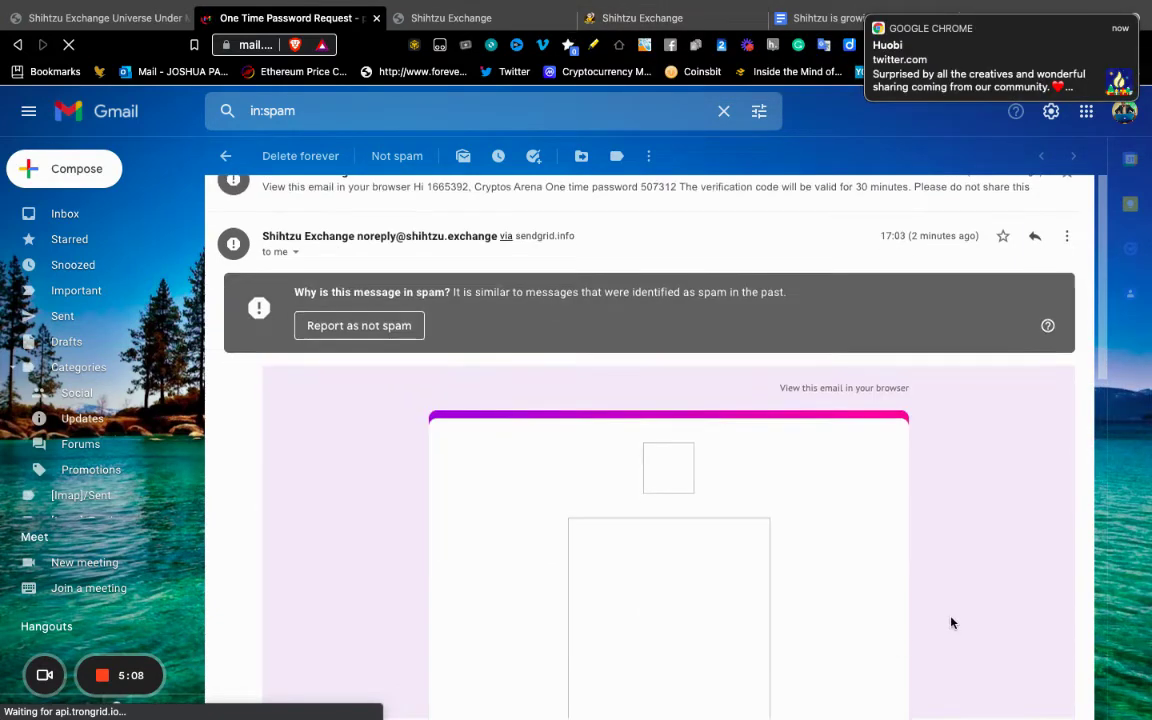
scroll(951, 623, down, 1)
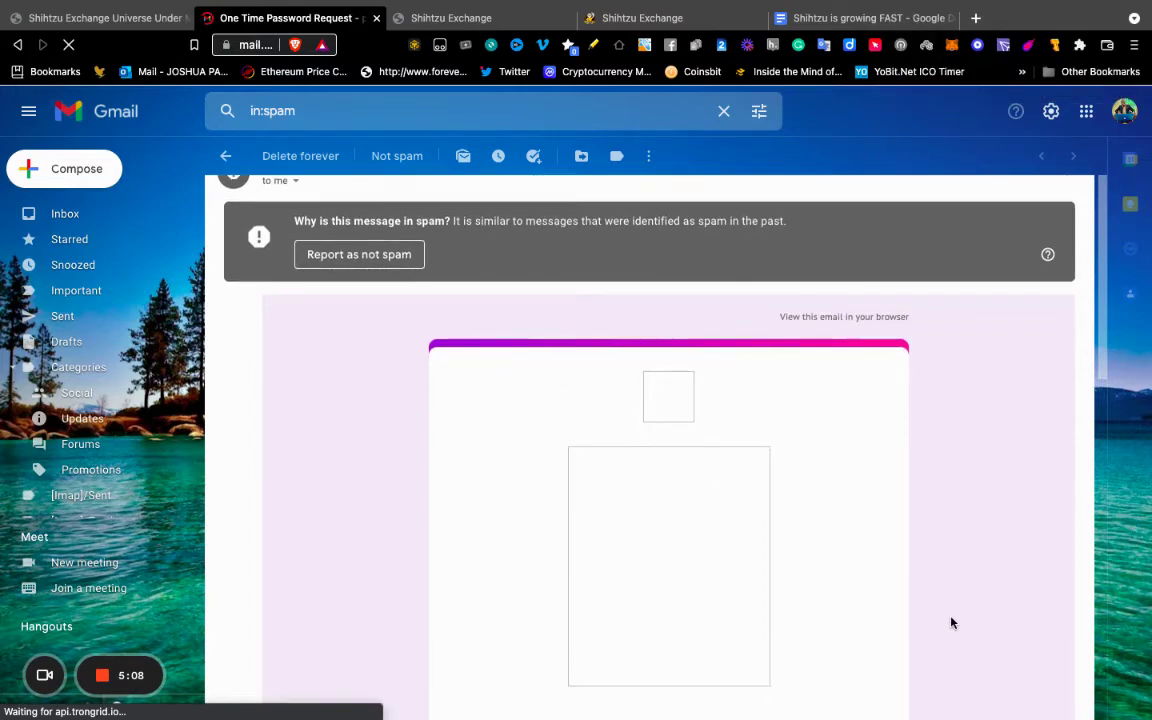
scroll(951, 623, down, 2)
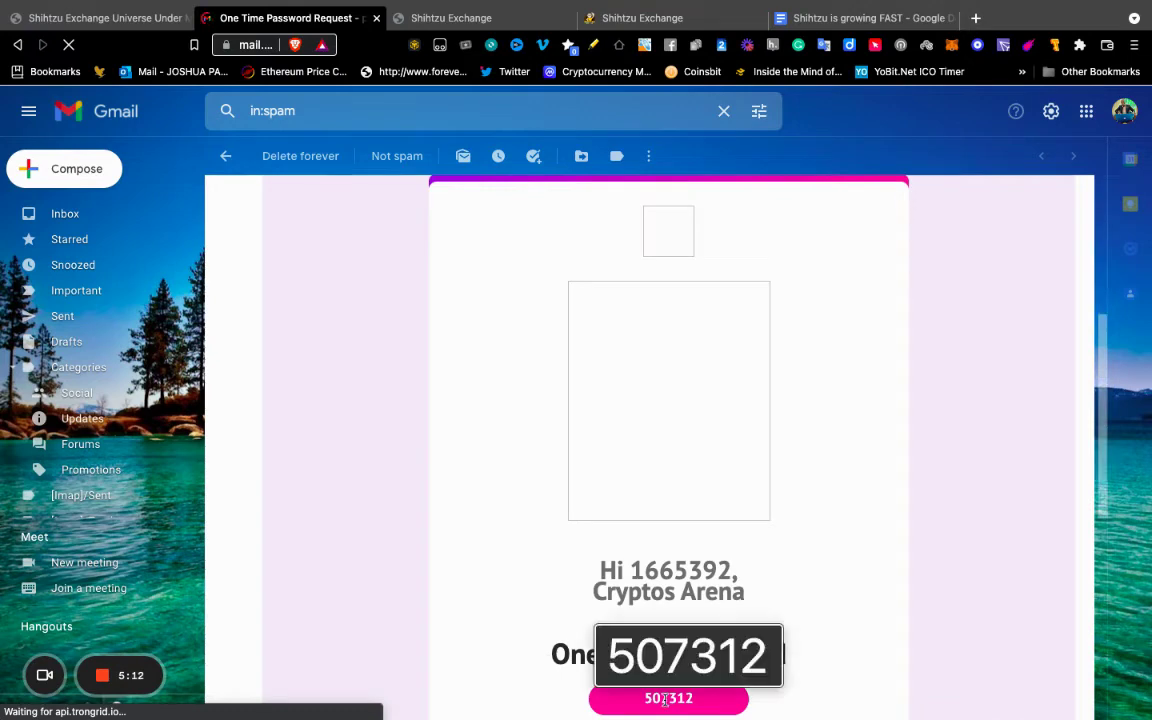
right_click(665, 699)
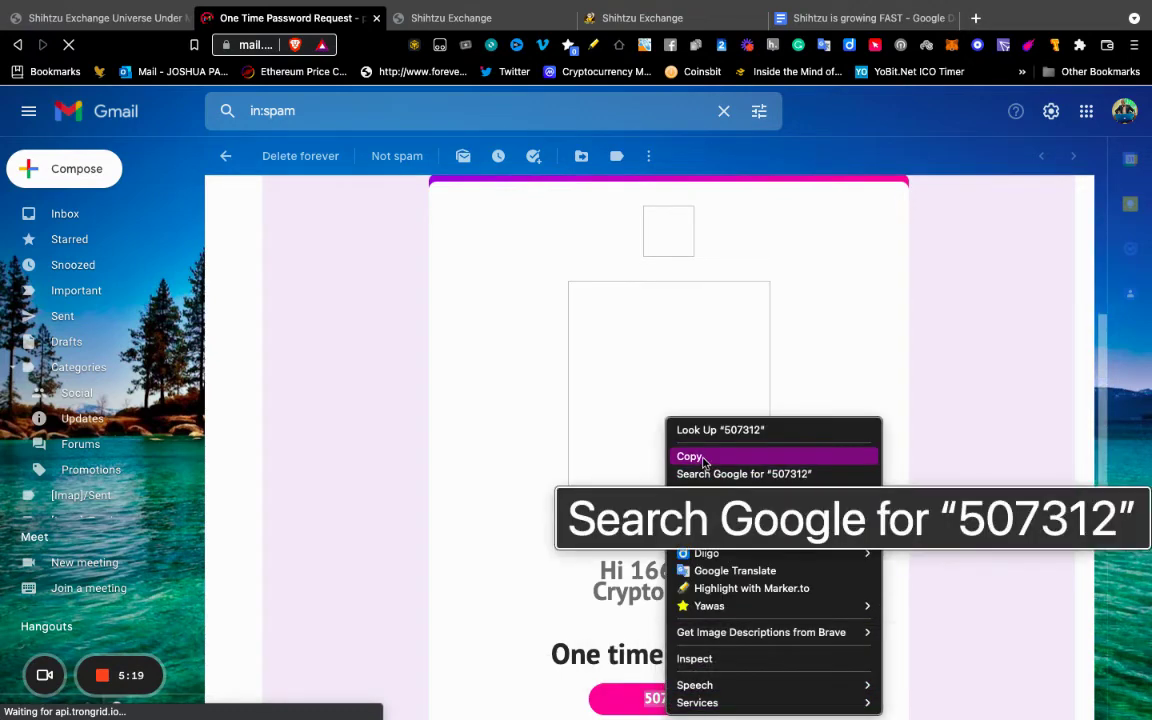
click(690, 457)
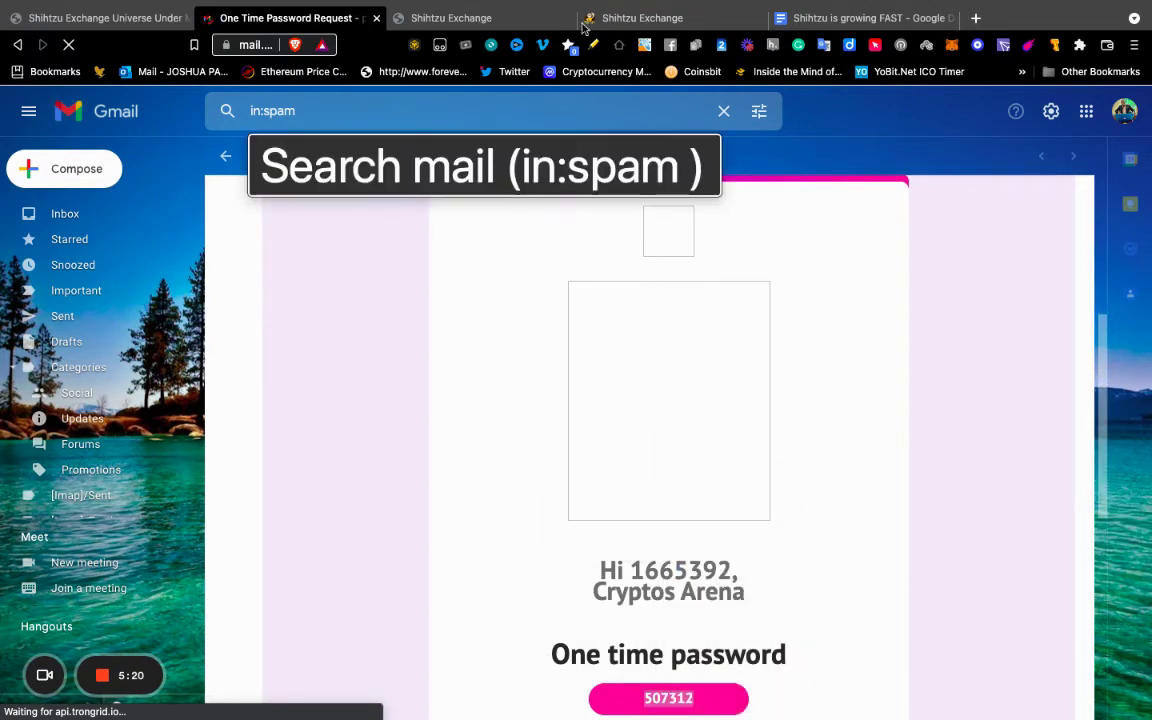
click(467, 20)
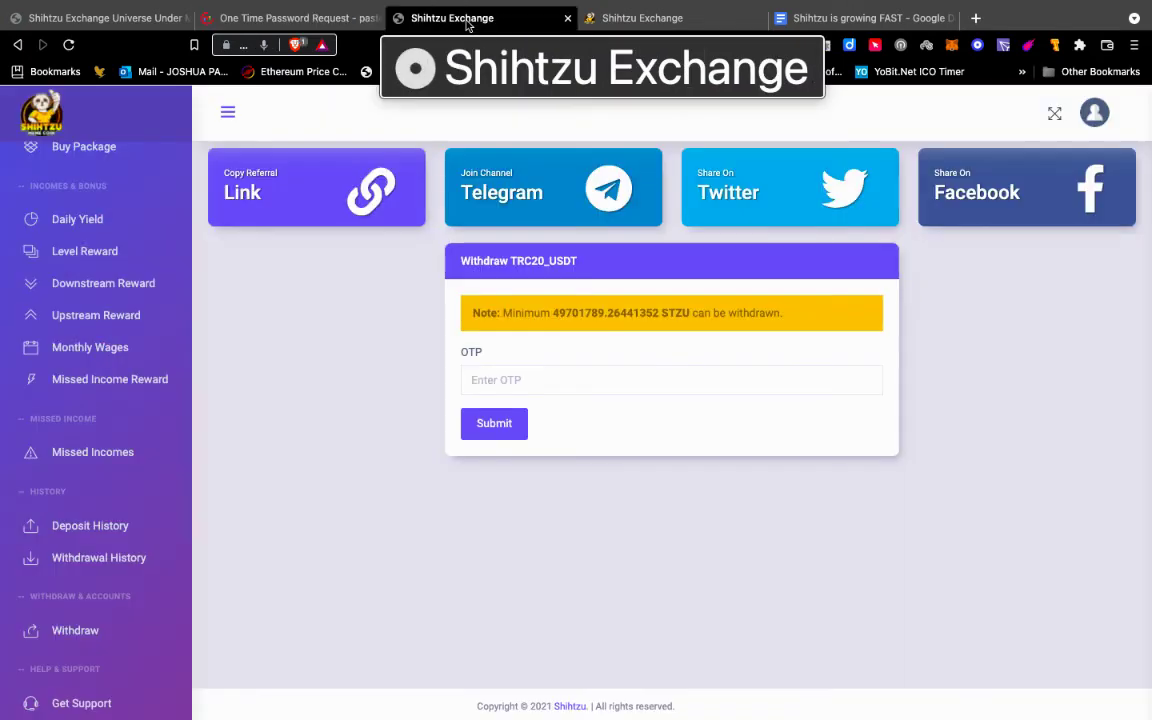
right_click(497, 380)
click(533, 497)
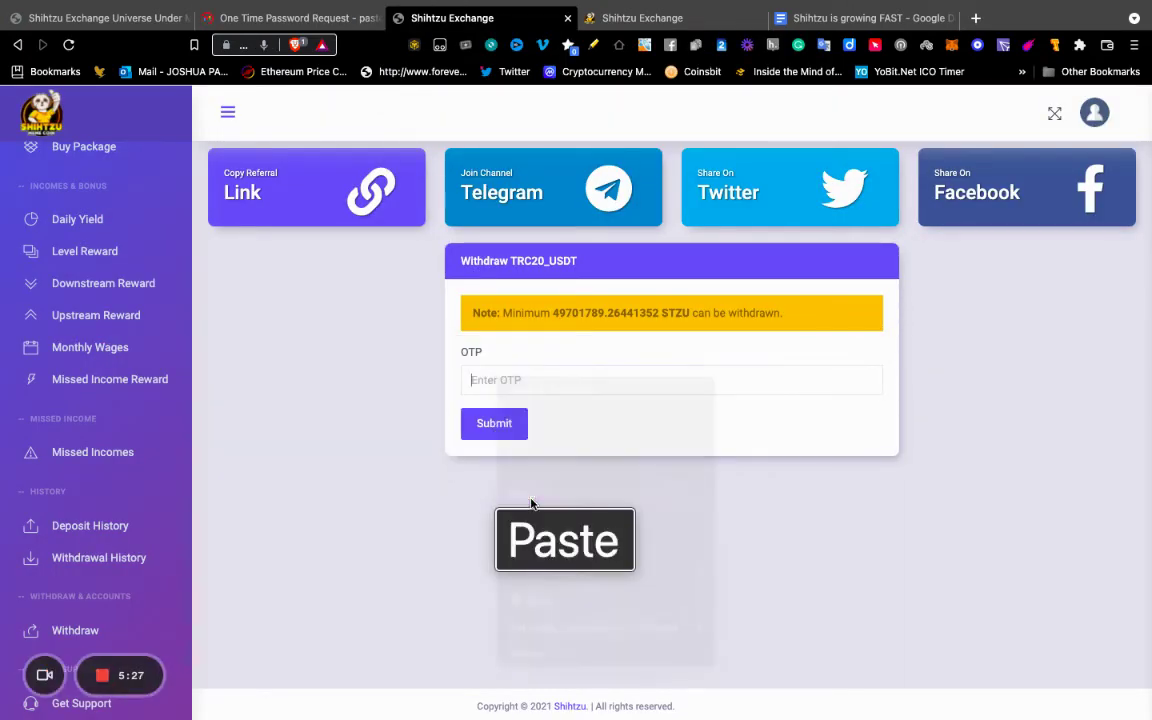
click(502, 434)
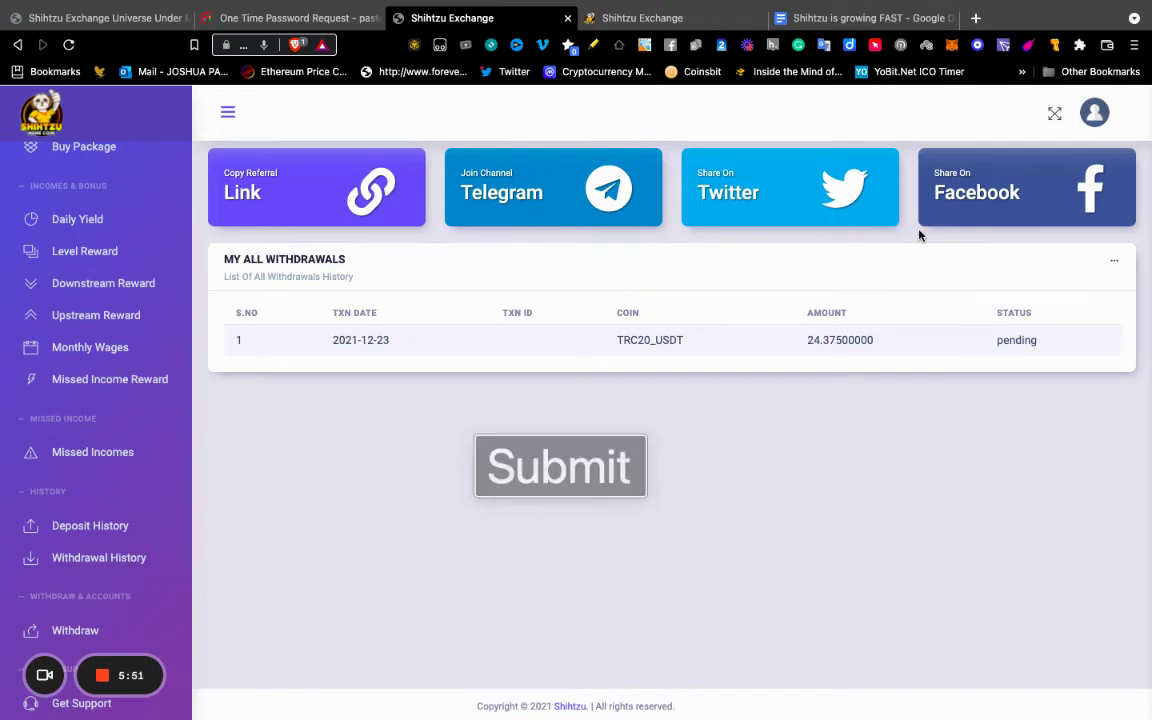
Step: Open the TronLink wallet and refresh its TRX and USDT balances
click(1004, 48)
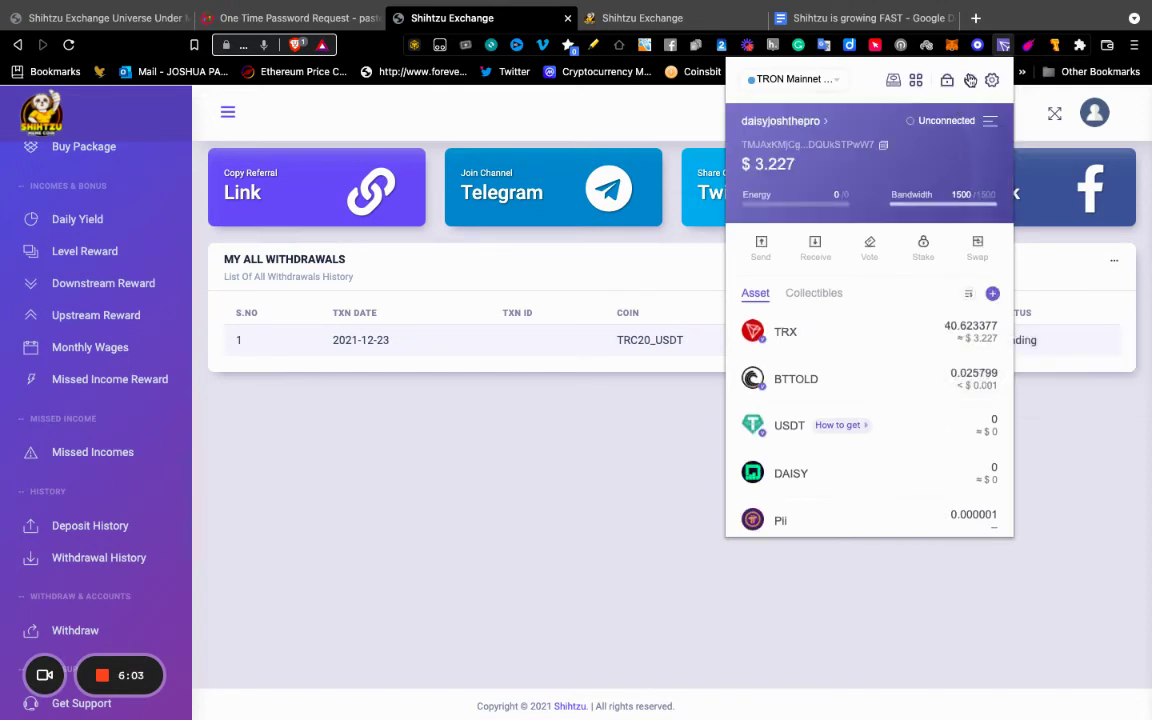
click(970, 80)
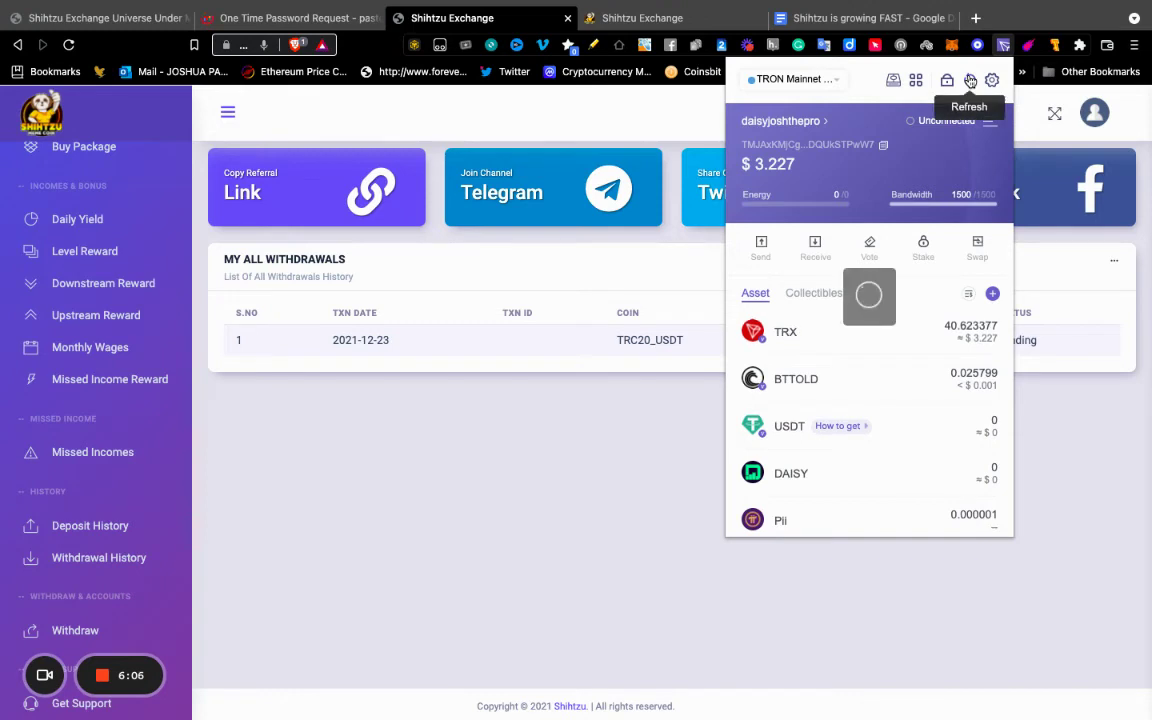